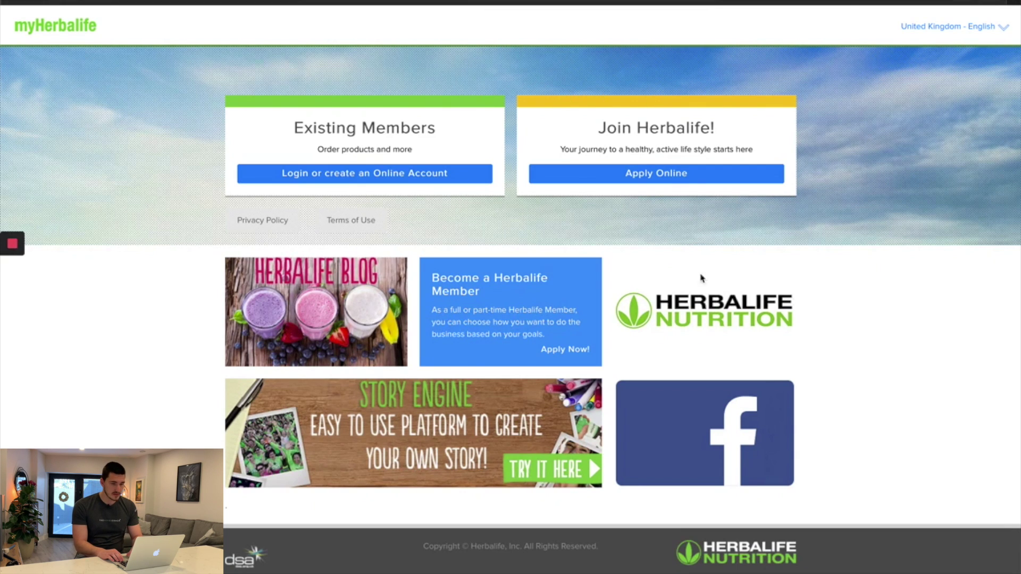
Choose Apply Online in the Join Herbalife! box to begin a new membership application.
click(617, 173)
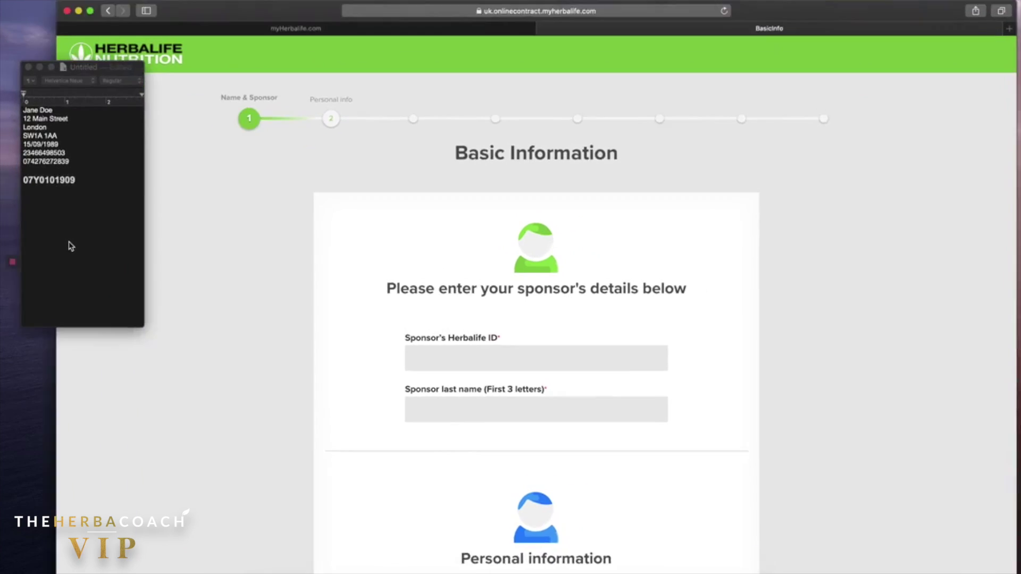
From the notes, enter the sponsor's Herbalife ID and the first three letters of their surname, then verify the sponsor.
click(70, 244)
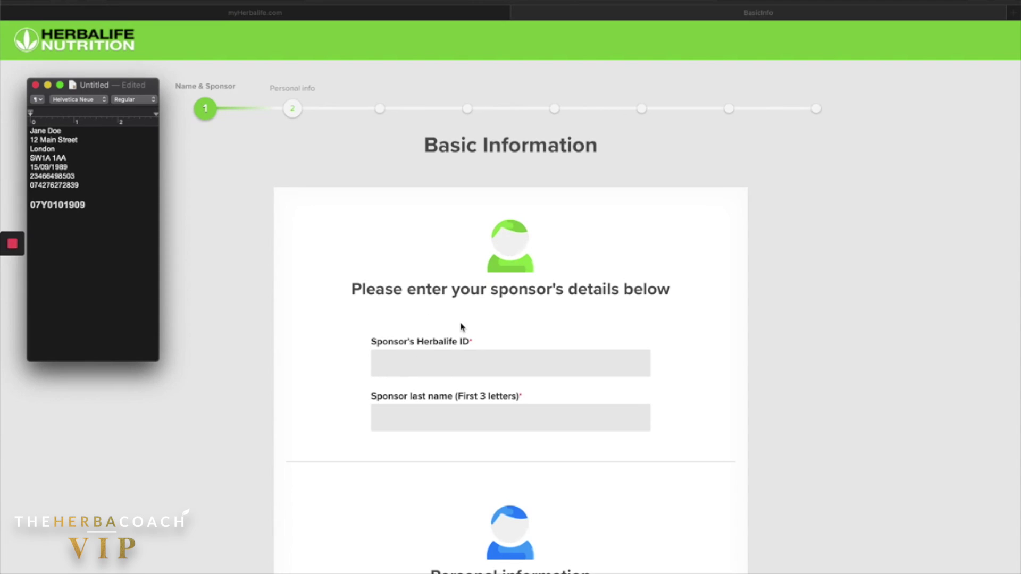
click(406, 372)
click(393, 366)
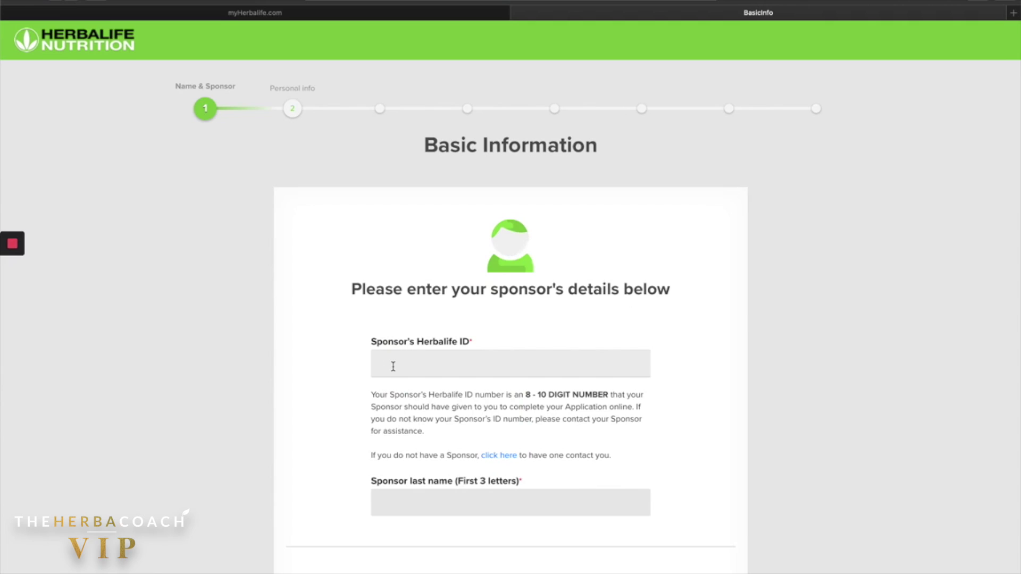
click(418, 513)
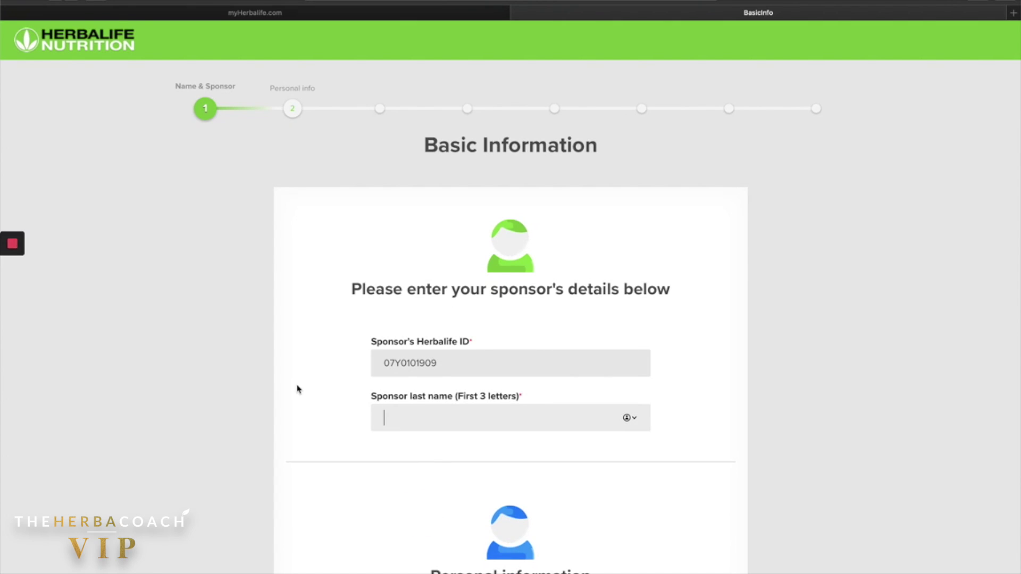
text(TOM)
click(269, 393)
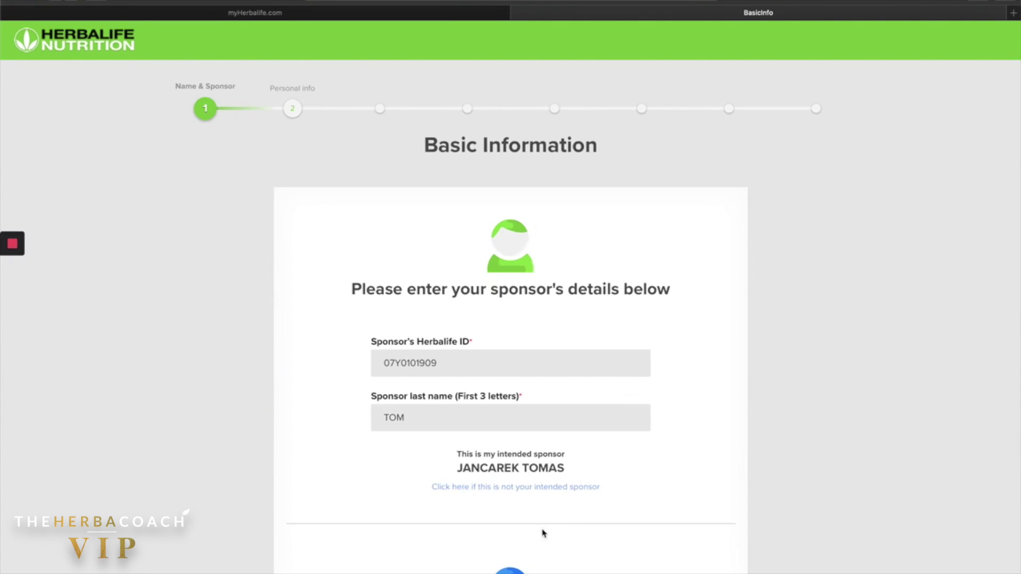
scroll(483, 341, down, 3)
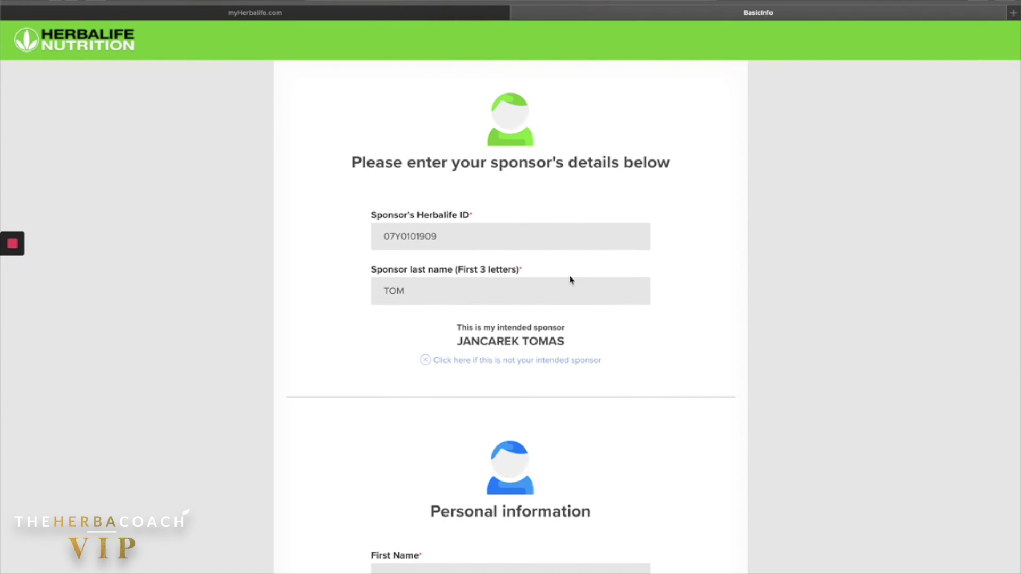
scroll(571, 280, down, 6)
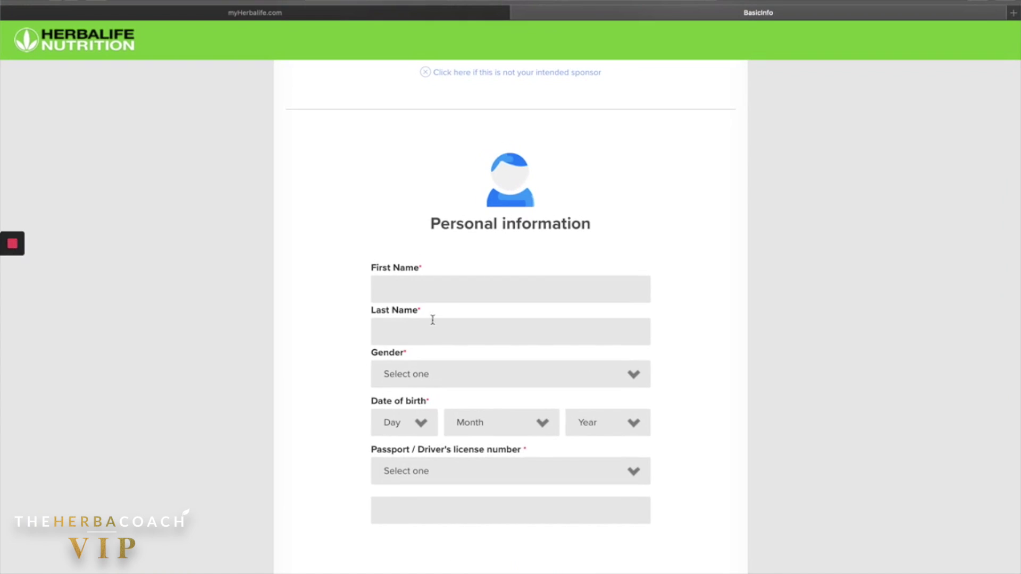
click(490, 288)
text(Jane)
key(Tab)
text(Doe)
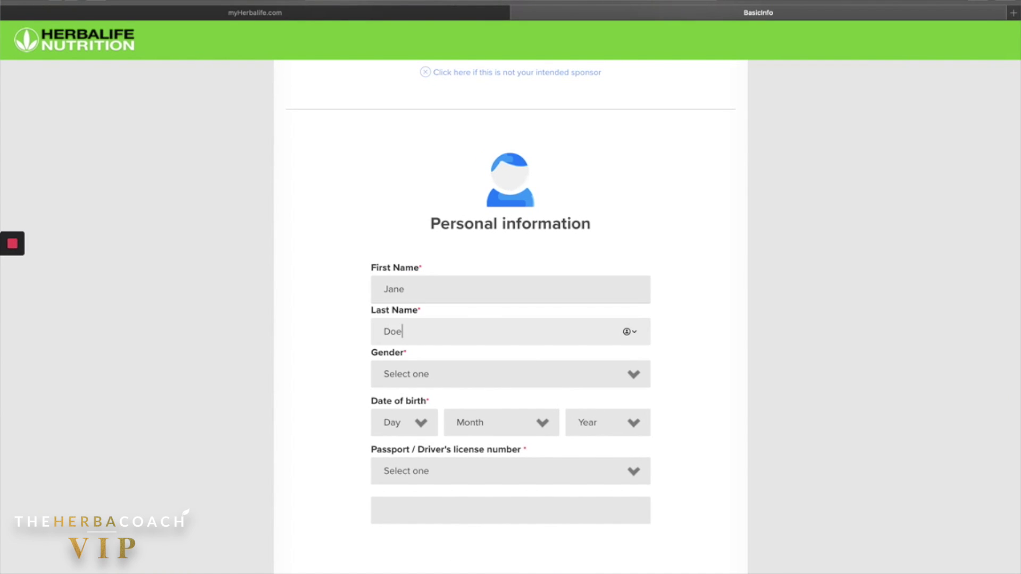
click(415, 374)
click(394, 398)
click(399, 423)
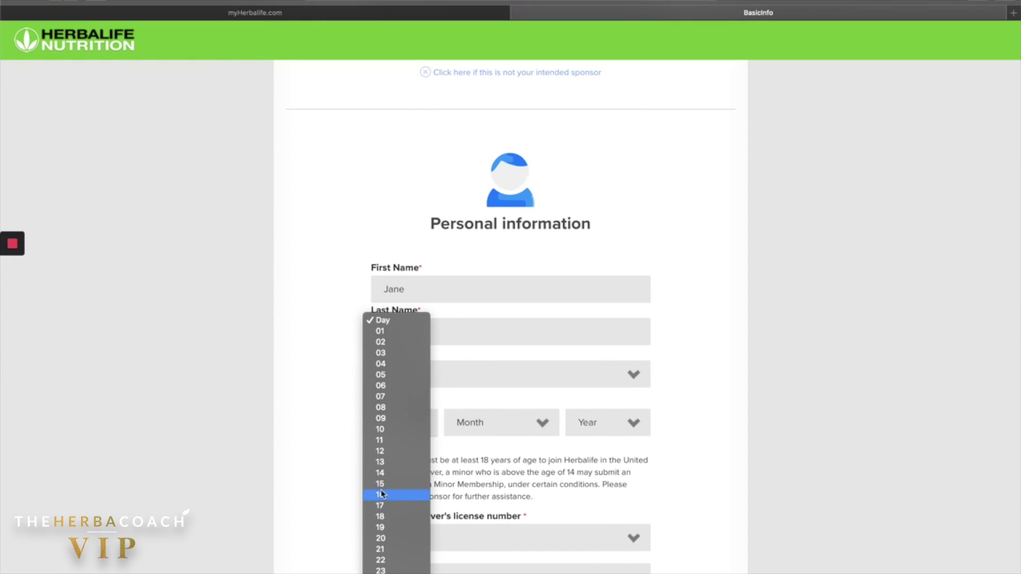
click(380, 484)
click(500, 422)
click(484, 481)
click(606, 423)
scroll(588, 510, down, 3)
click(588, 509)
Choose Driver's licence as the ID document, enter the licence number, and continue.
scroll(393, 468, down, 2)
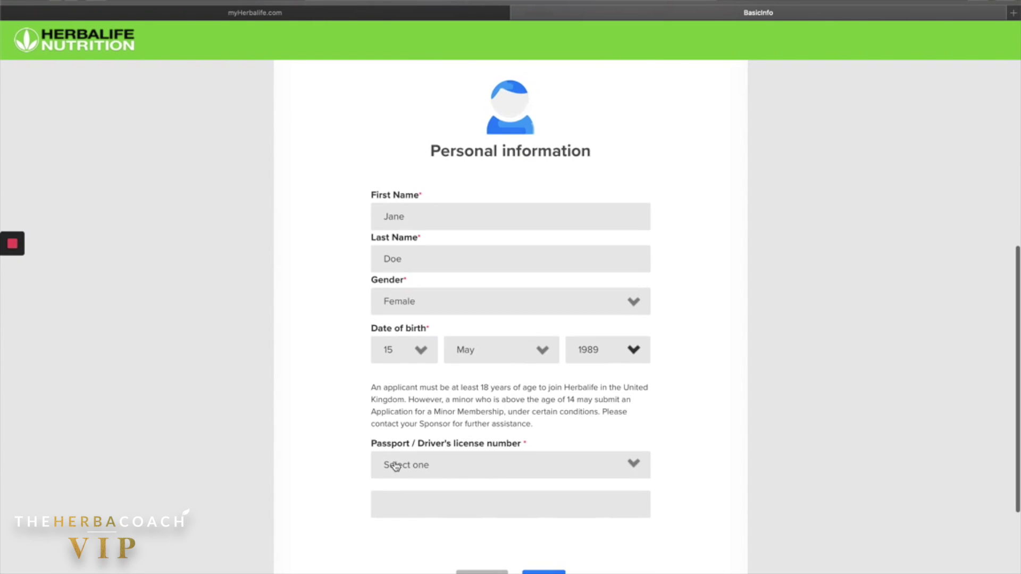
click(394, 467)
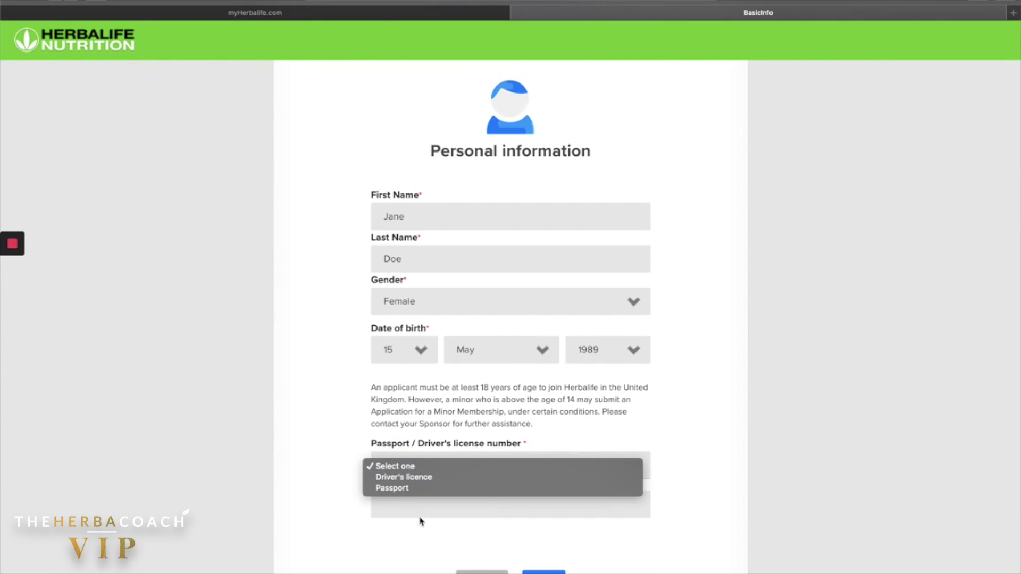
click(381, 477)
click(406, 506)
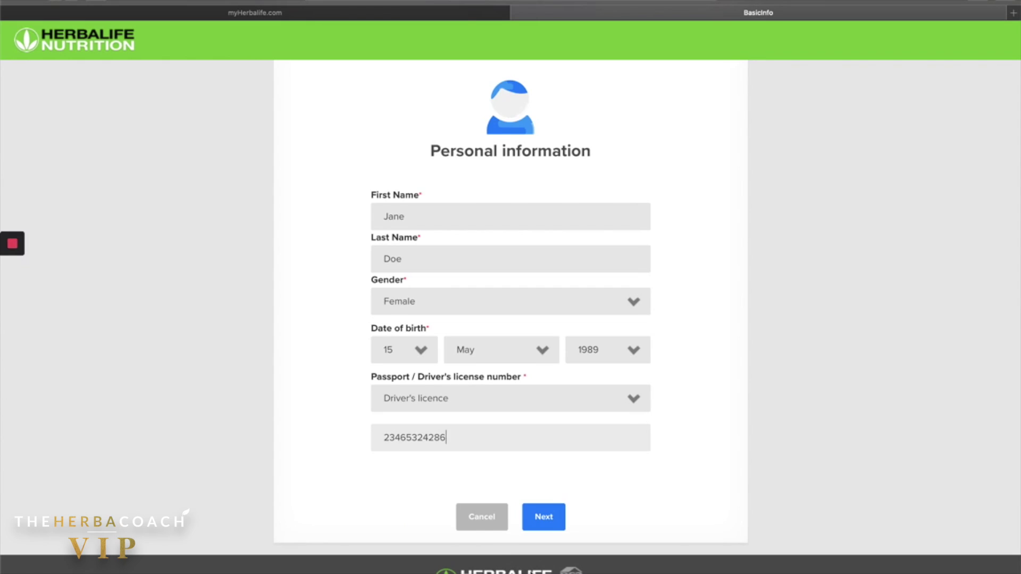
click(538, 526)
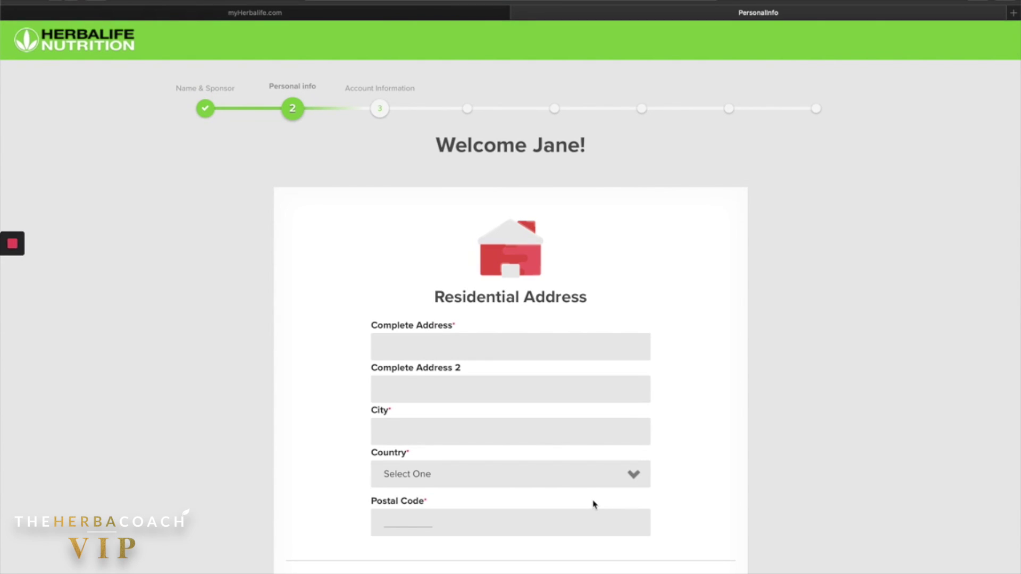
Paste the street address from the notes, set country to UNITED KINGDOM, and enter the postcode and primary phone.
scroll(402, 286, down, 3)
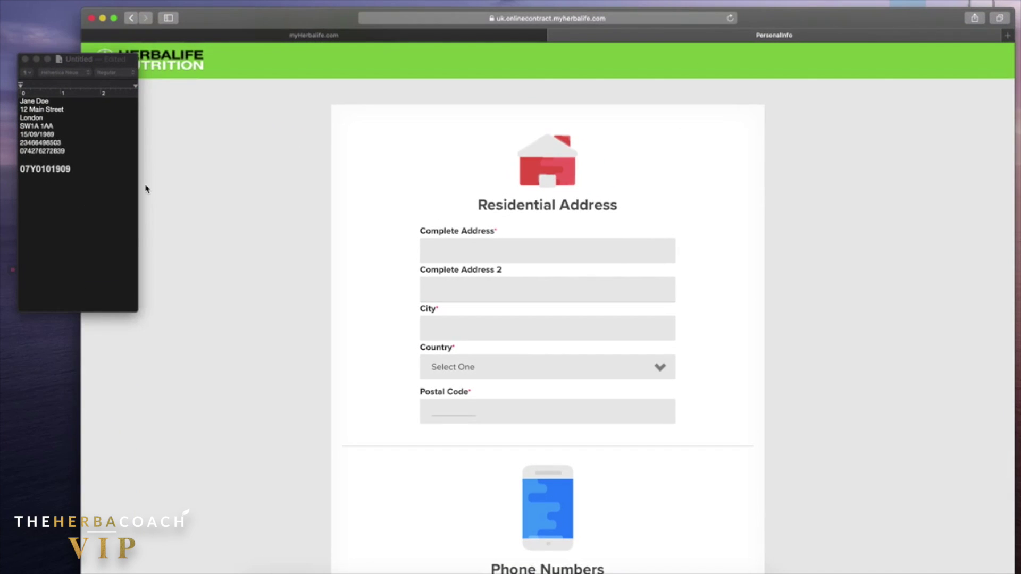
drag(20, 109, 64, 109)
key(super+c)
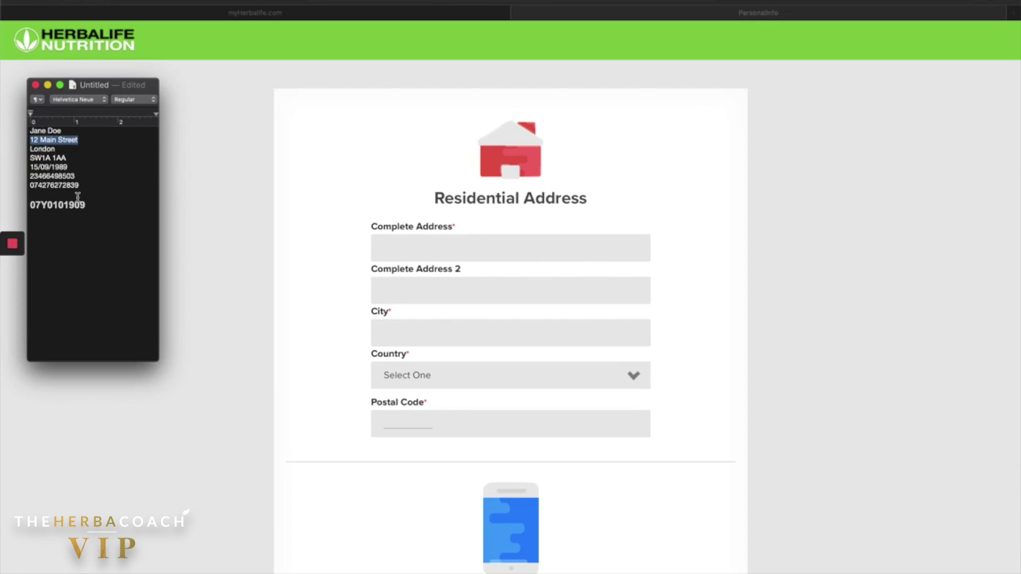
click(479, 253)
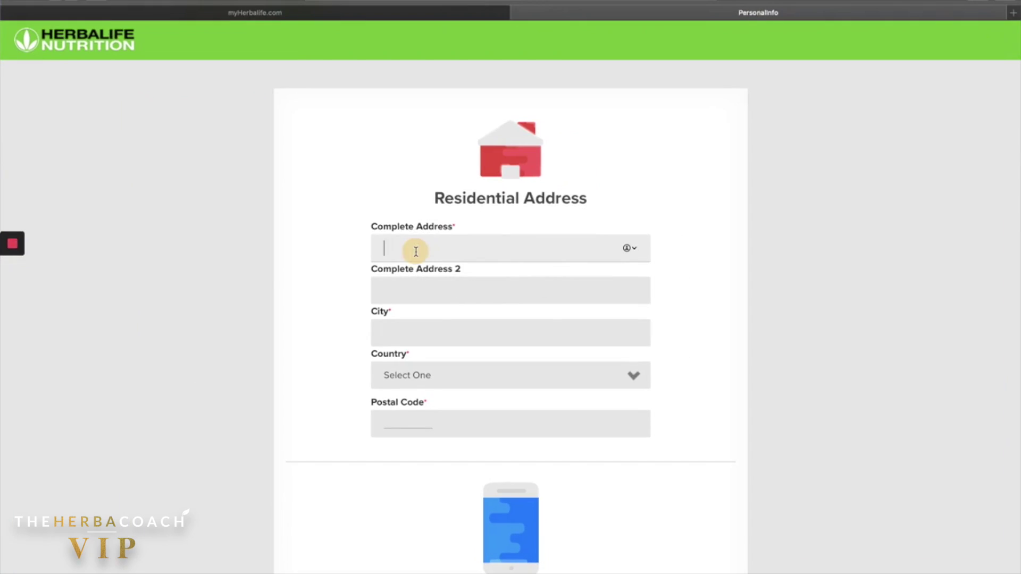
key(super+v)
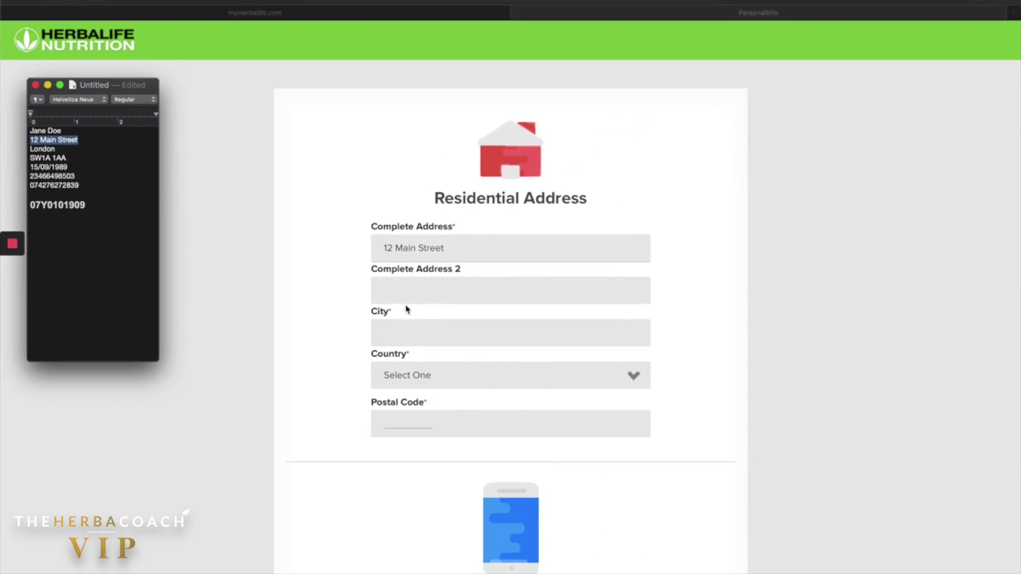
click(425, 375)
click(409, 401)
text(SW1A1AA)
scroll(481, 446, down, 4)
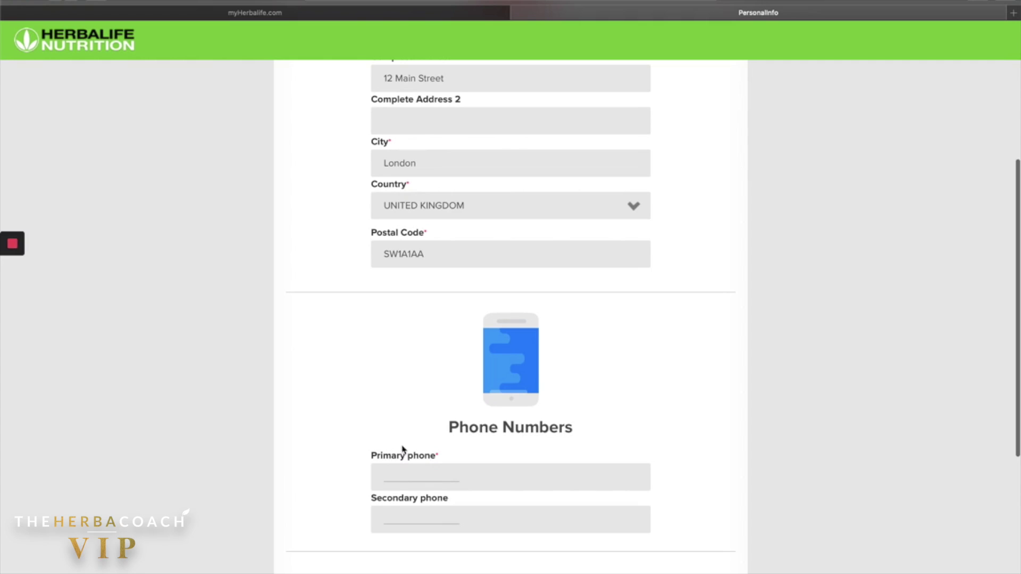
click(414, 478)
scroll(387, 445, down, 2)
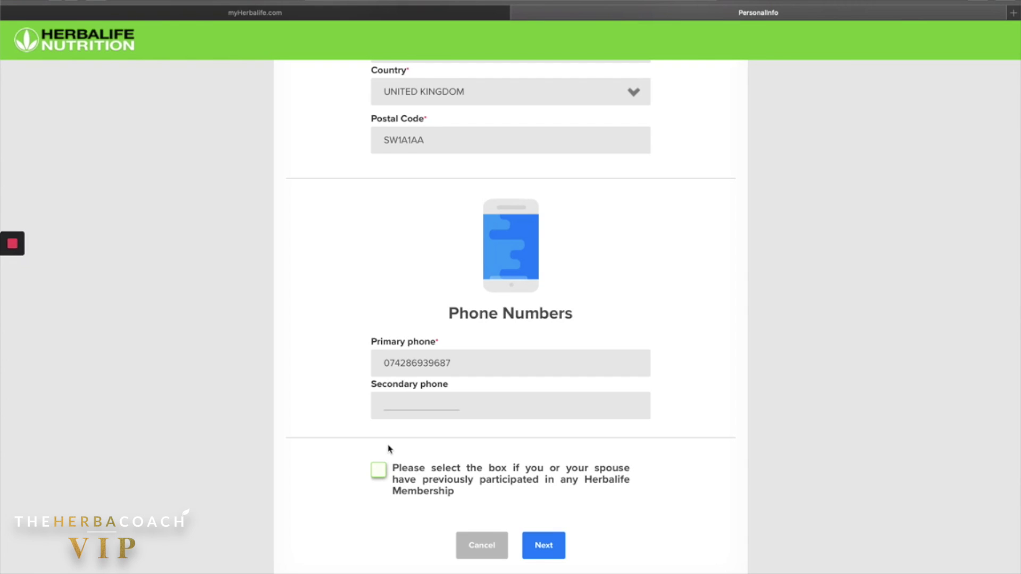
Continue to account information and opt in to Herbalife Nutrition news and promotions.
click(541, 546)
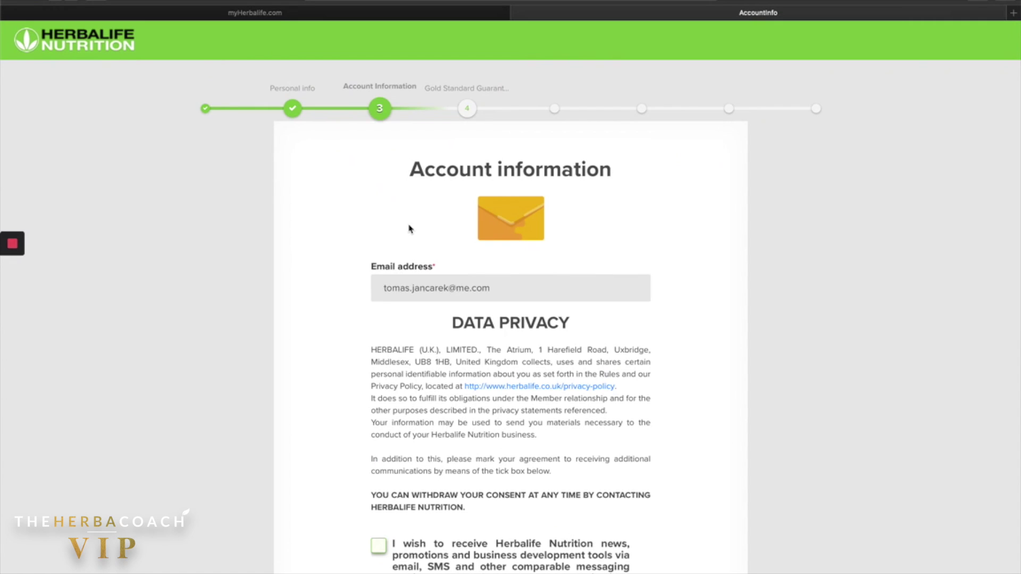
scroll(507, 480, down, 5)
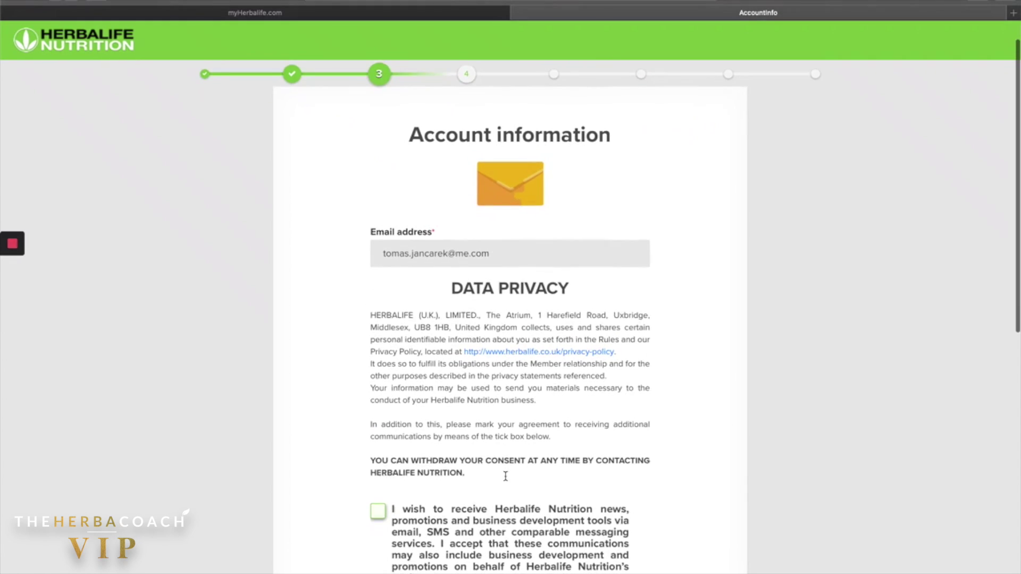
scroll(506, 480, up, 1)
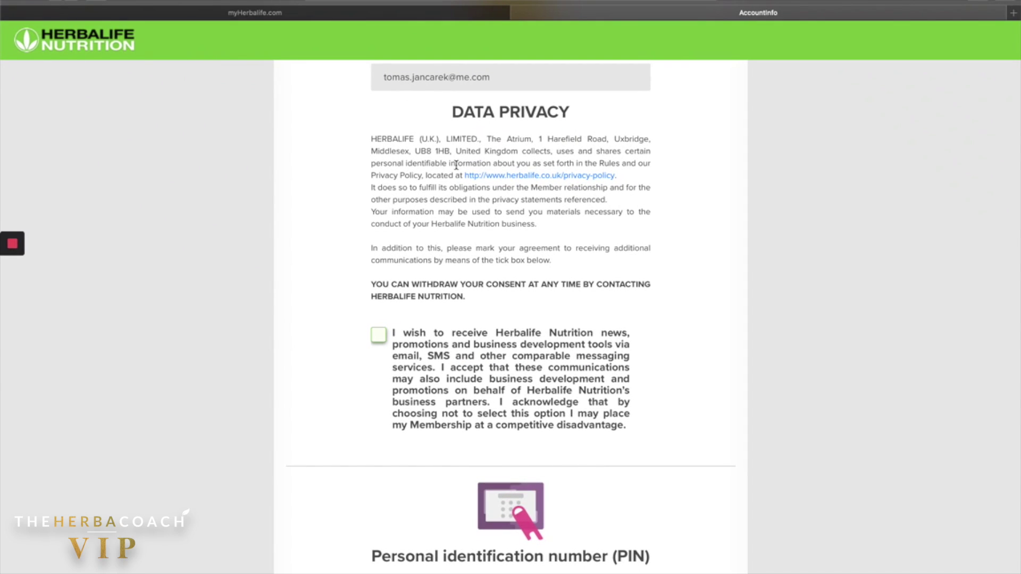
scroll(470, 149, down, 2)
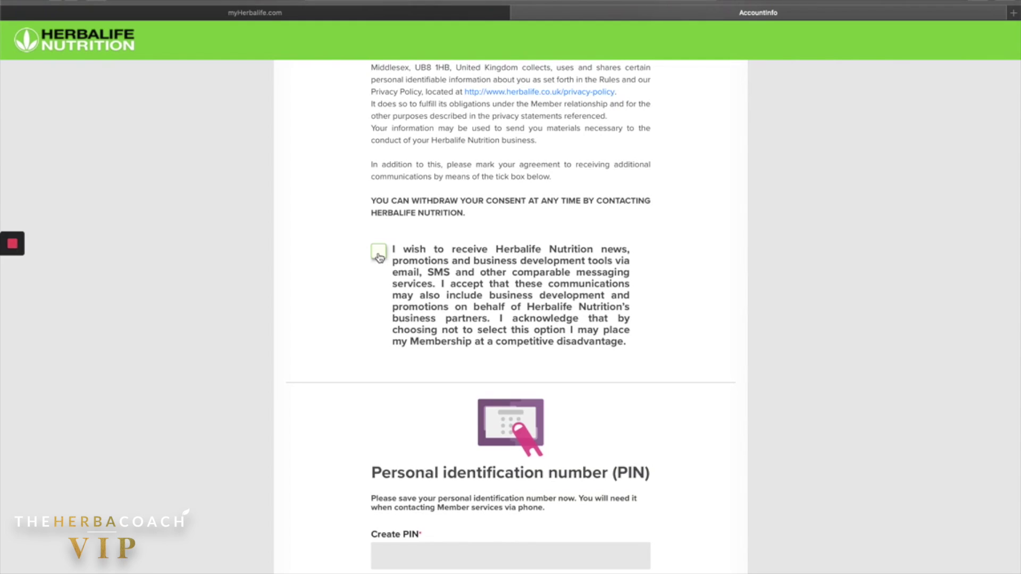
click(380, 255)
scroll(496, 258, down, 3)
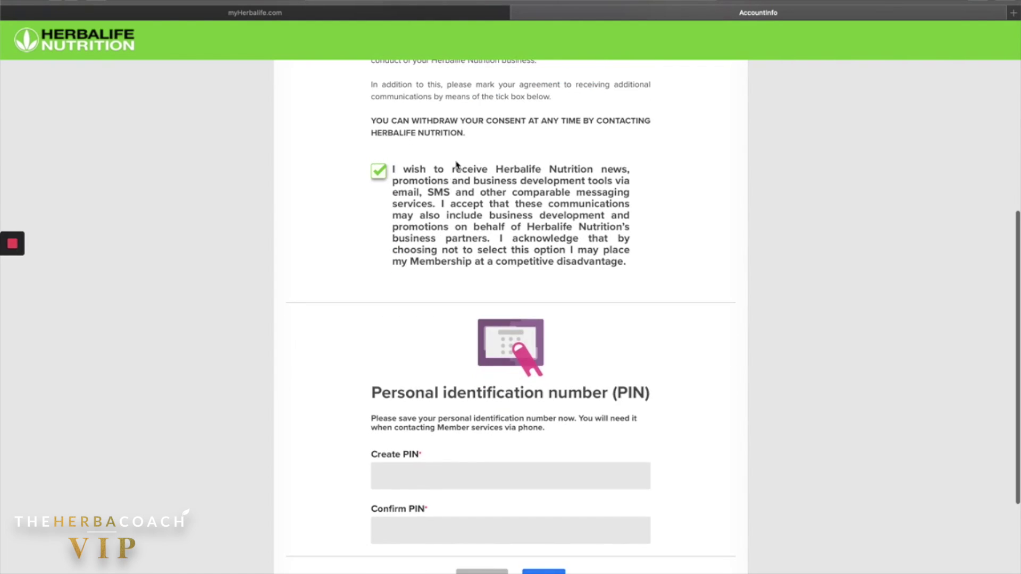
scroll(531, 321, down, 2)
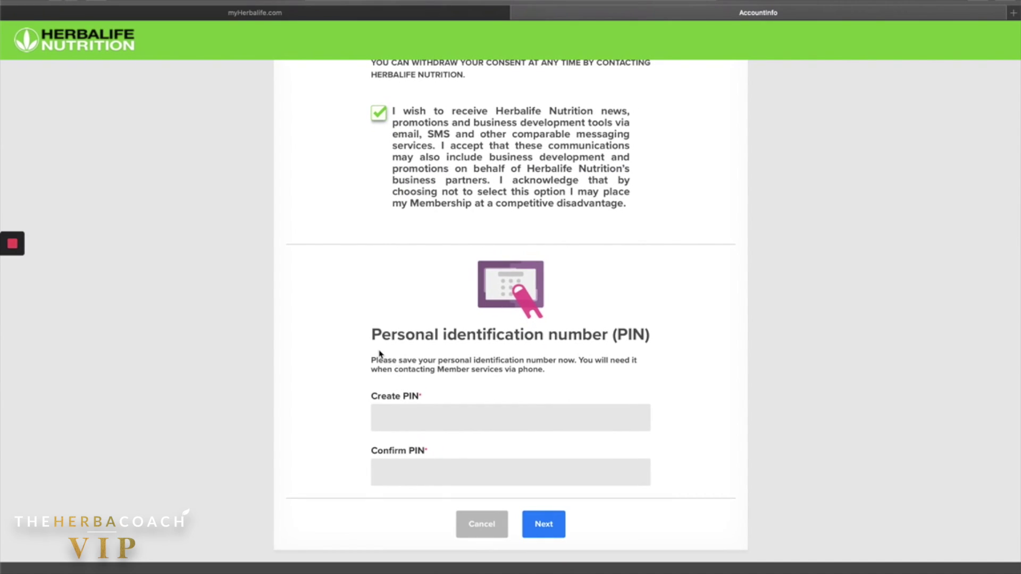
Create a six-digit PIN, confirm it with the same entry, and continue.
click(426, 424)
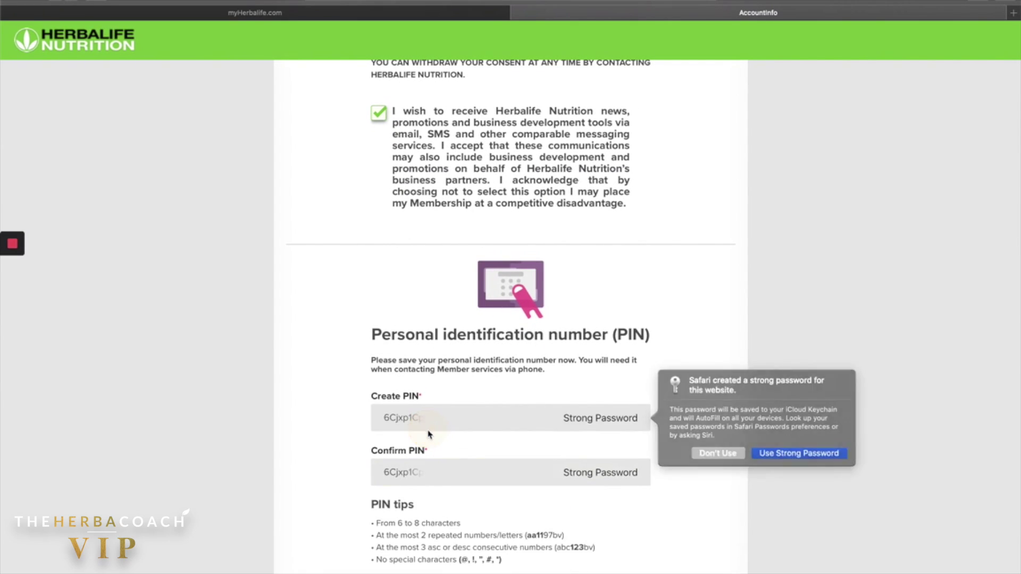
scroll(426, 428, down, 1)
click(538, 376)
click(590, 377)
key(BackSpace)
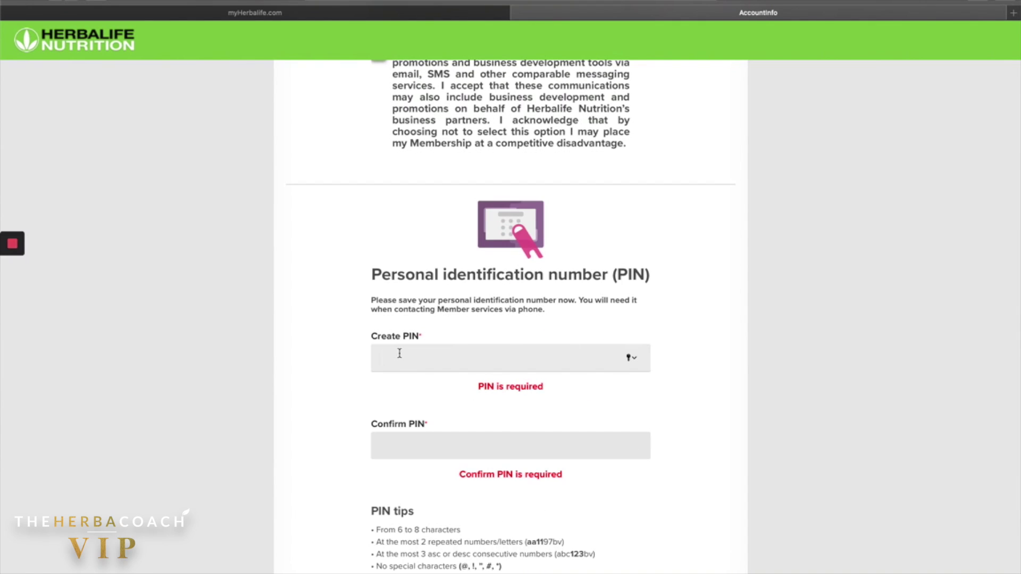
text(1•••••)
click(403, 413)
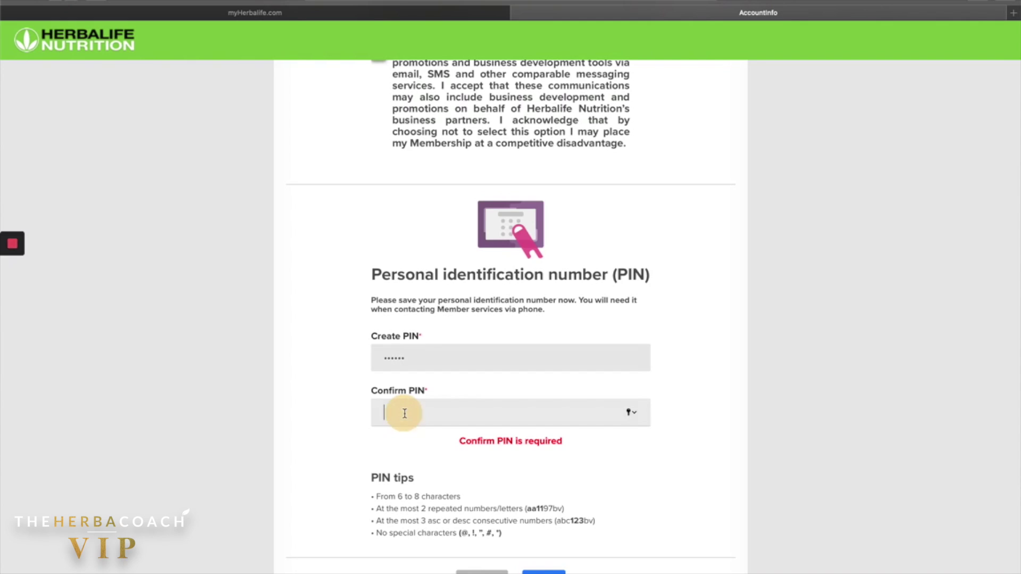
text(••••••)
click(309, 434)
click(539, 550)
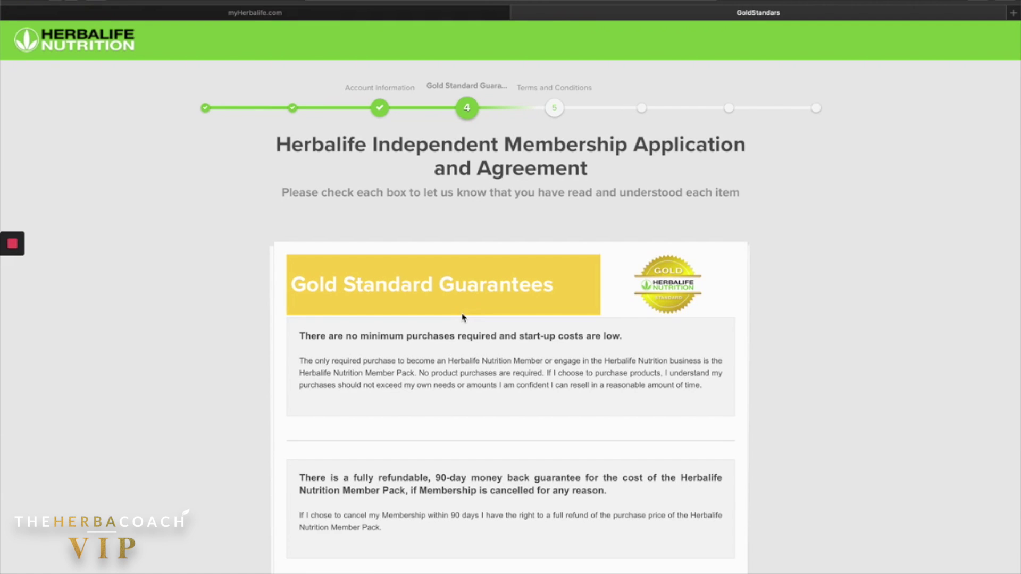
Read through the Gold Standard Guarantees, tick 'I have read and understood this message', and continue.
scroll(462, 317, down, 1)
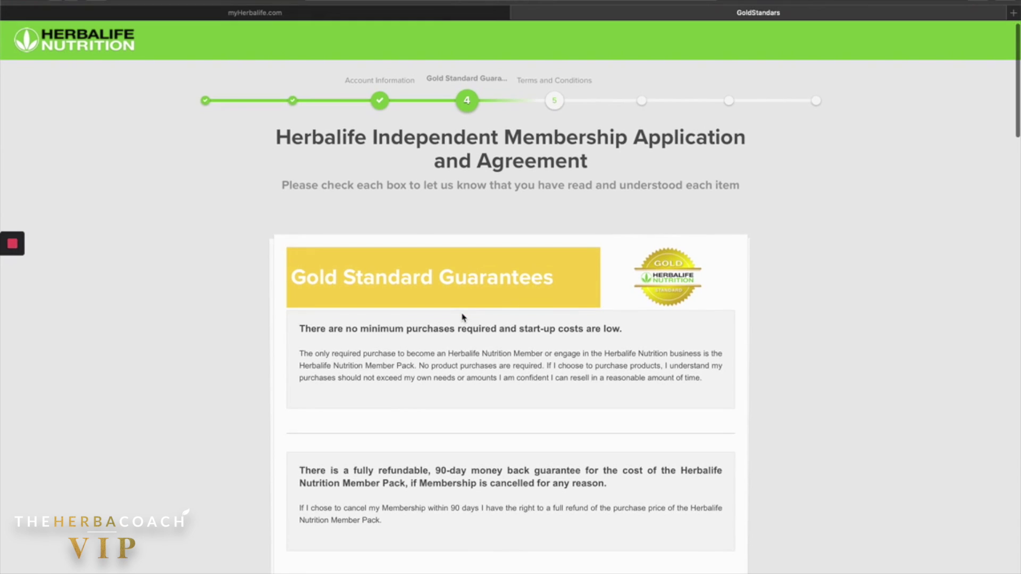
scroll(462, 318, down, 1)
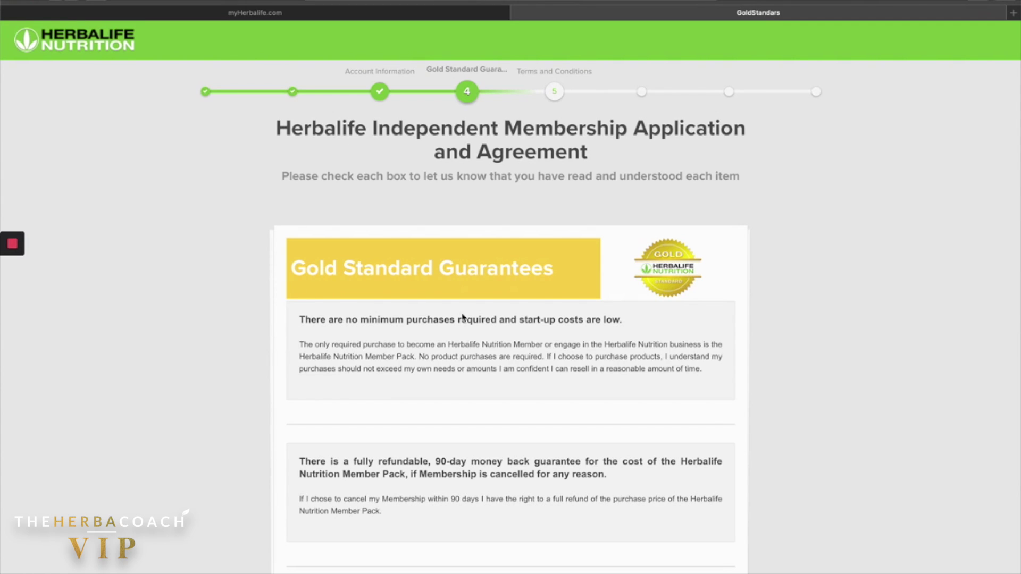
scroll(462, 318, down, 2)
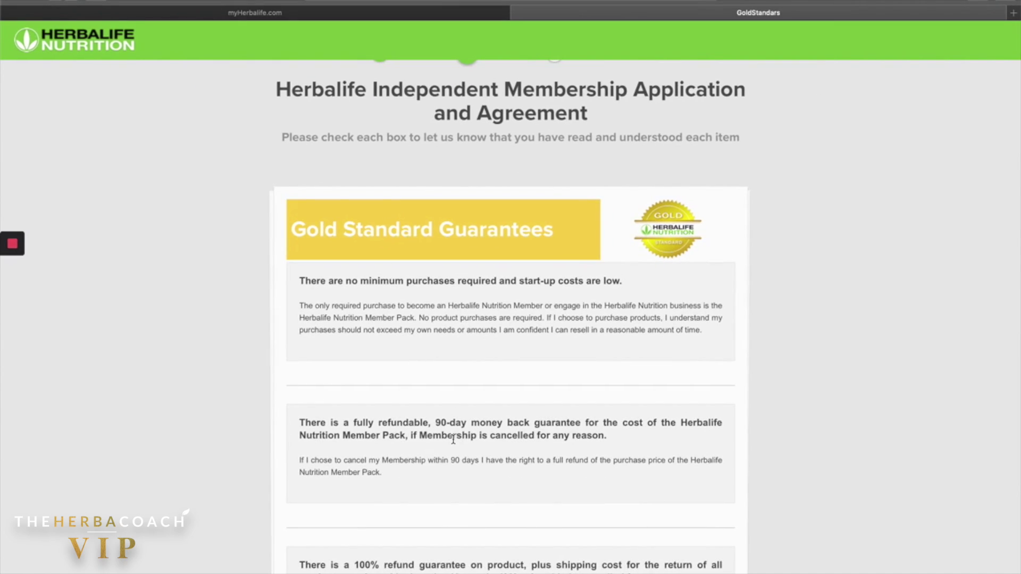
scroll(454, 440, down, 2)
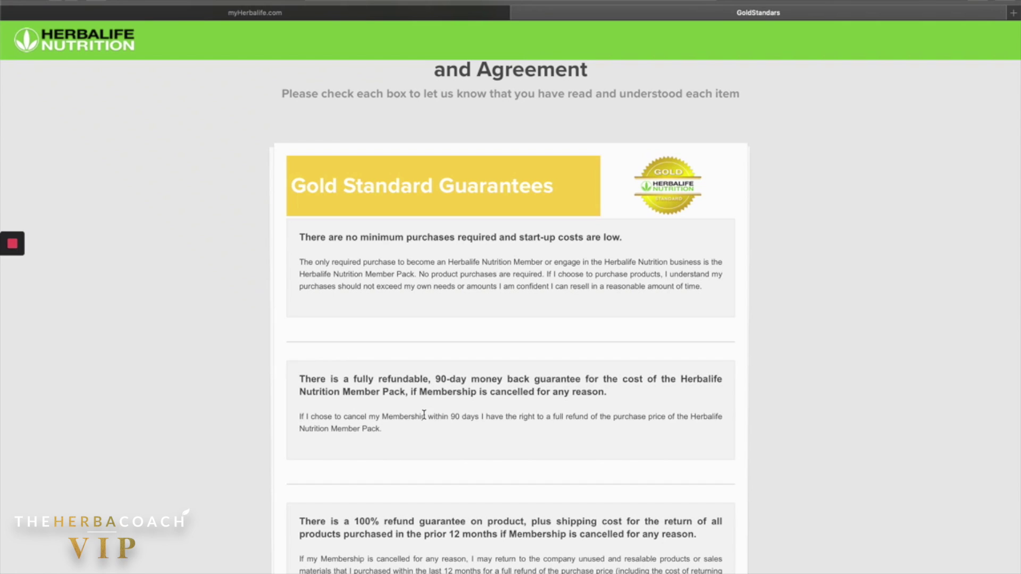
scroll(423, 415, down, 2)
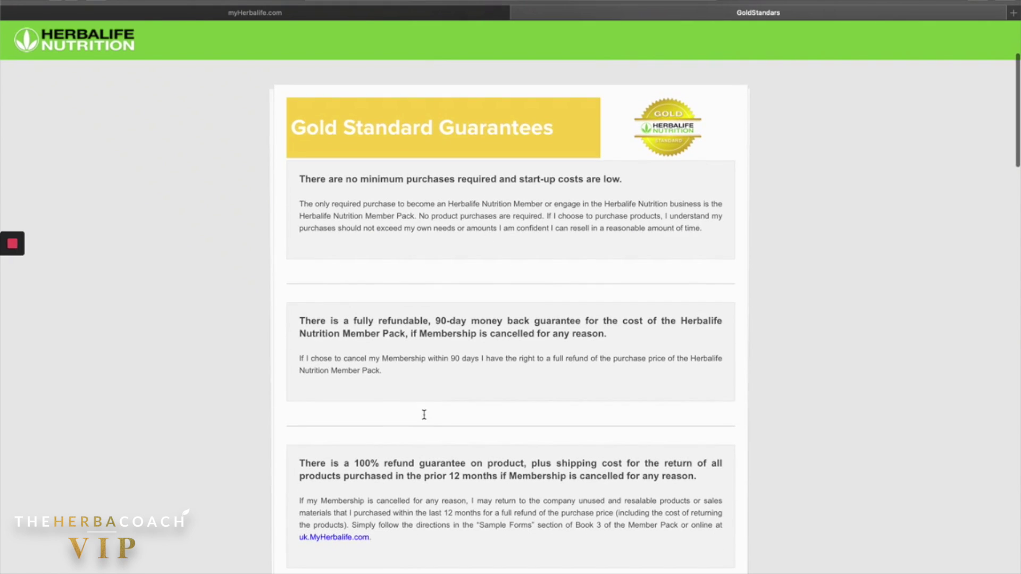
scroll(424, 414, down, 3)
scroll(423, 414, down, 1)
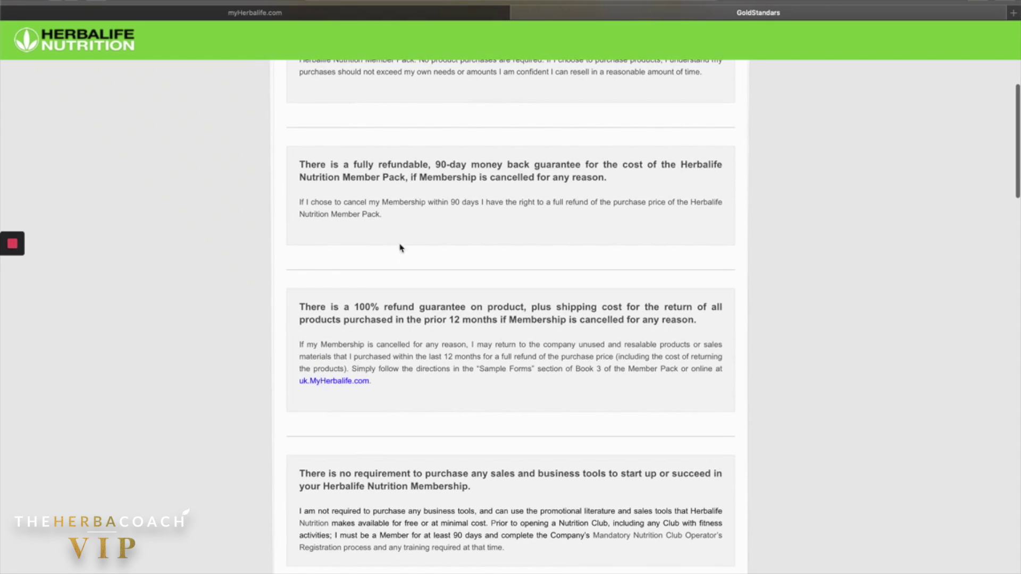
scroll(478, 367, down, 2)
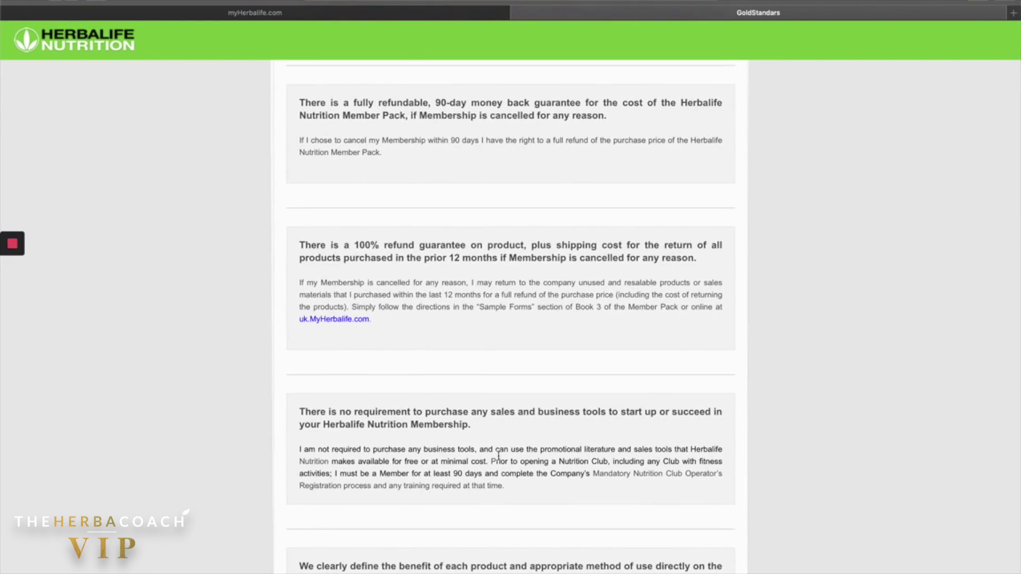
scroll(504, 471, down, 1)
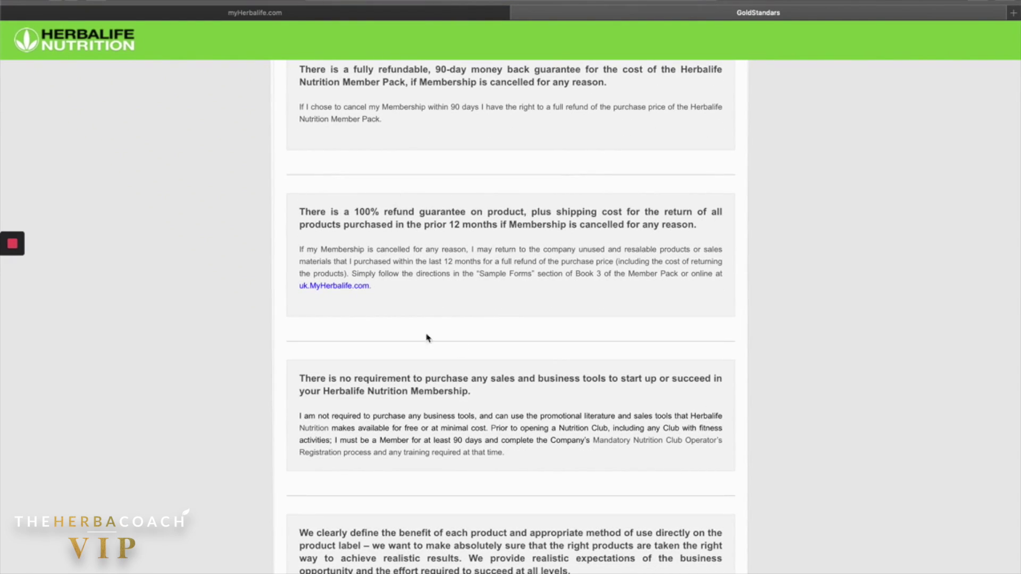
scroll(584, 358, down, 8)
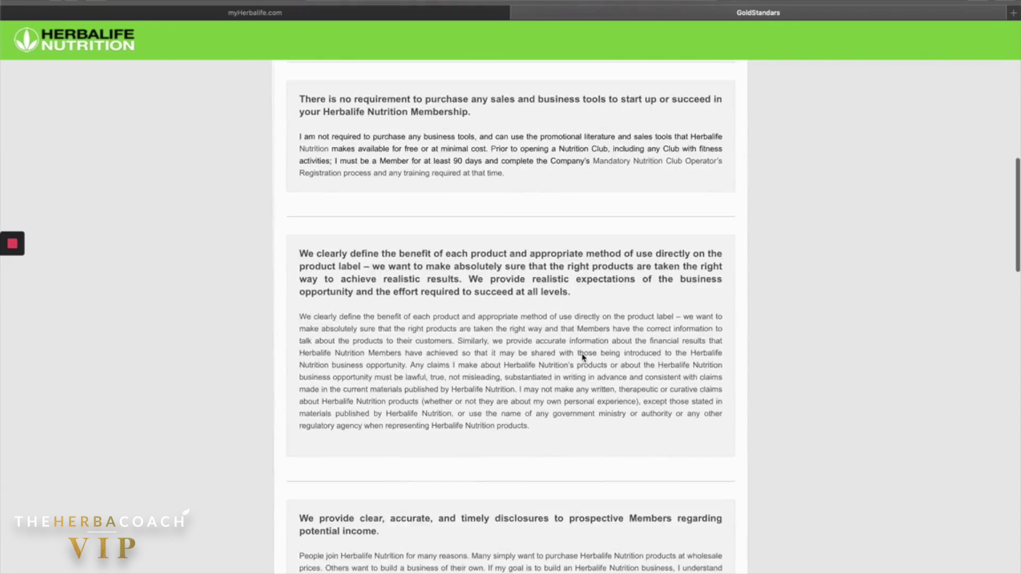
scroll(583, 357, down, 9)
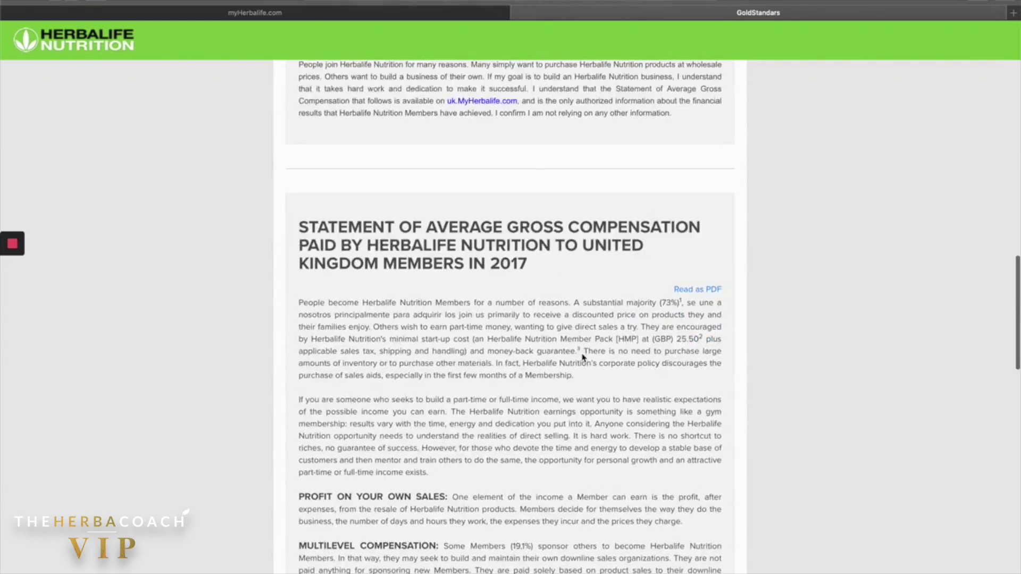
scroll(583, 358, down, 10)
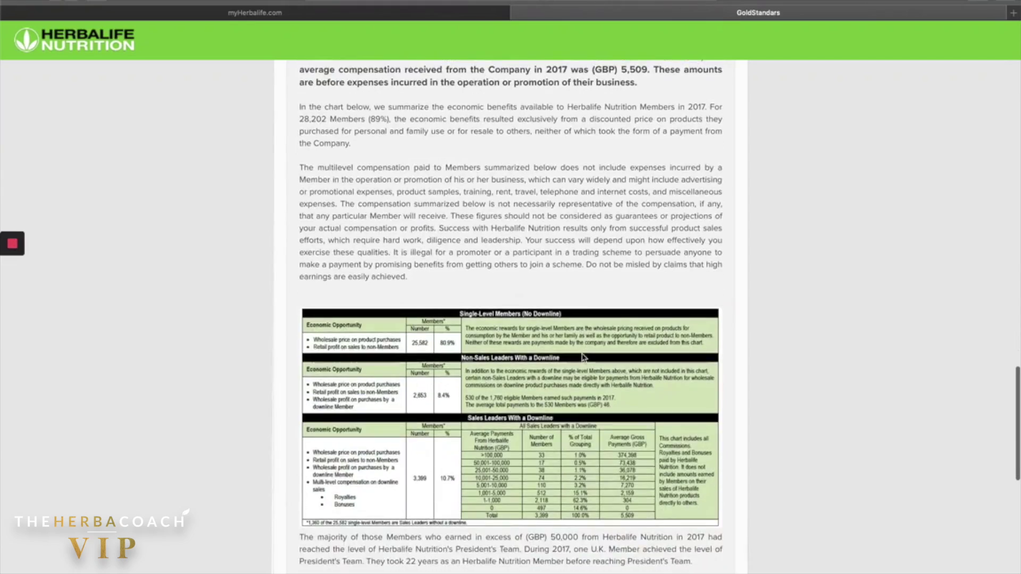
scroll(574, 340, up, 4)
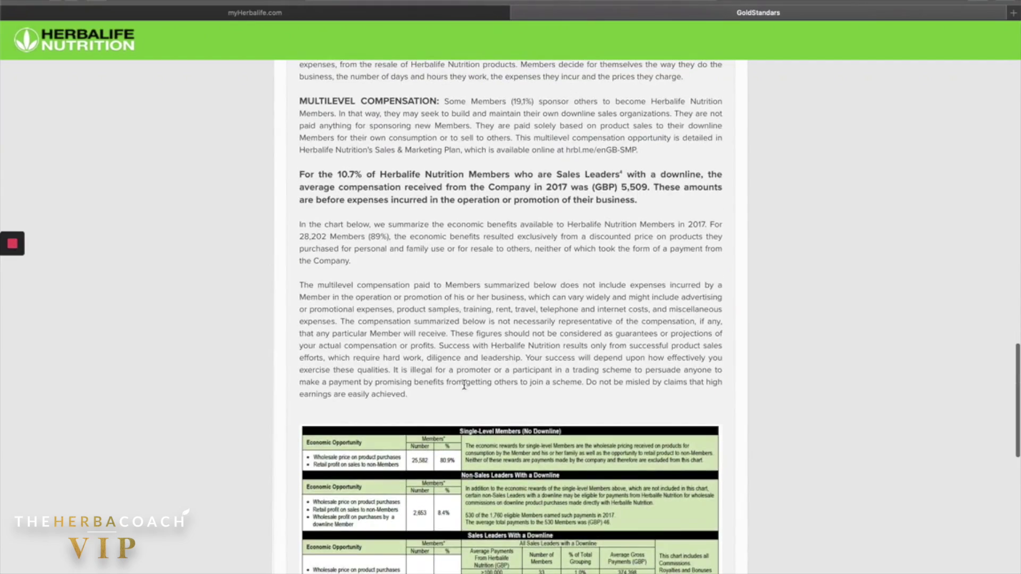
scroll(467, 391, up, 2)
scroll(448, 464, down, 2)
scroll(381, 321, up, 10)
scroll(381, 321, down, 4)
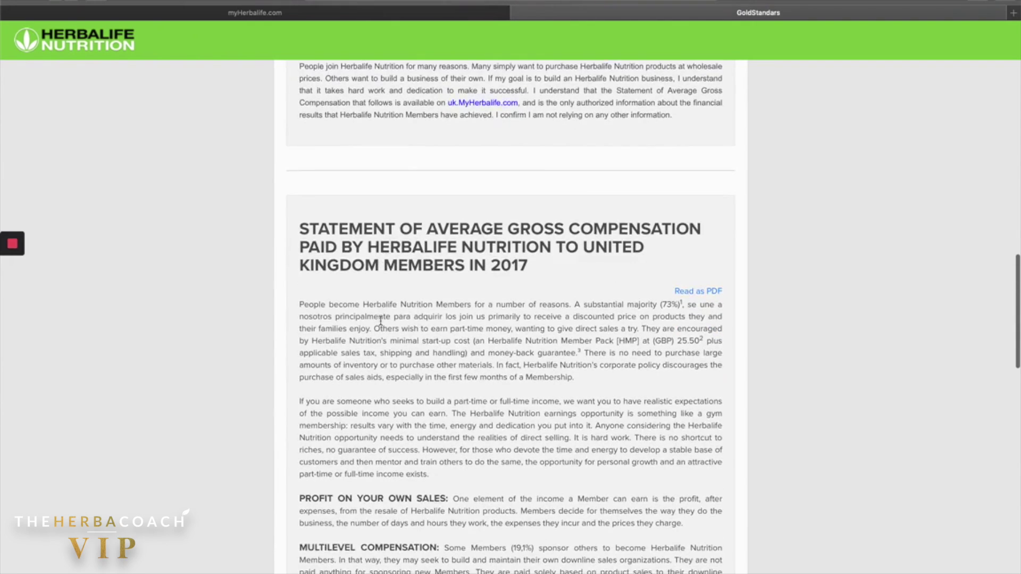
scroll(399, 216, down, 1)
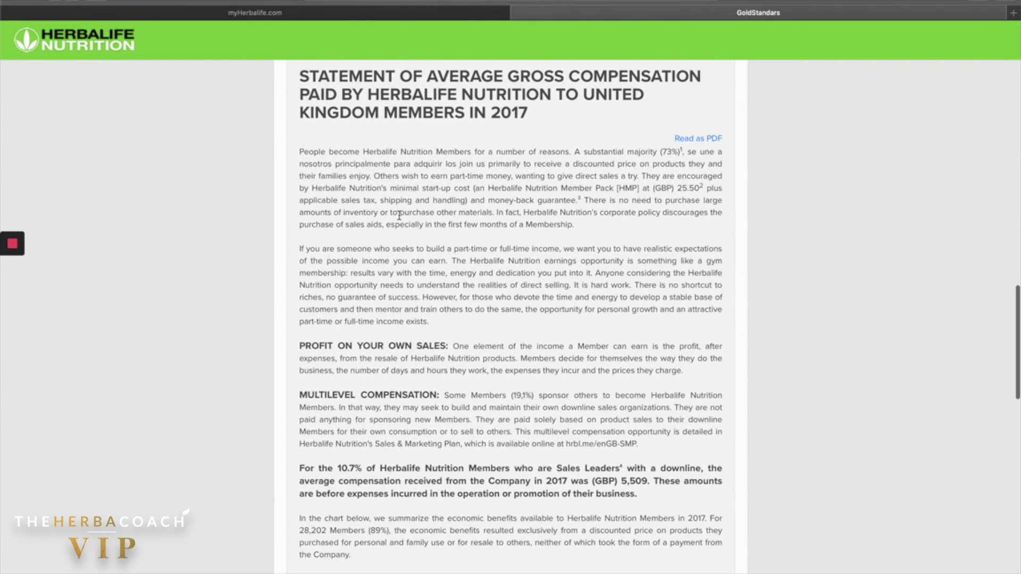
scroll(522, 276, down, 18)
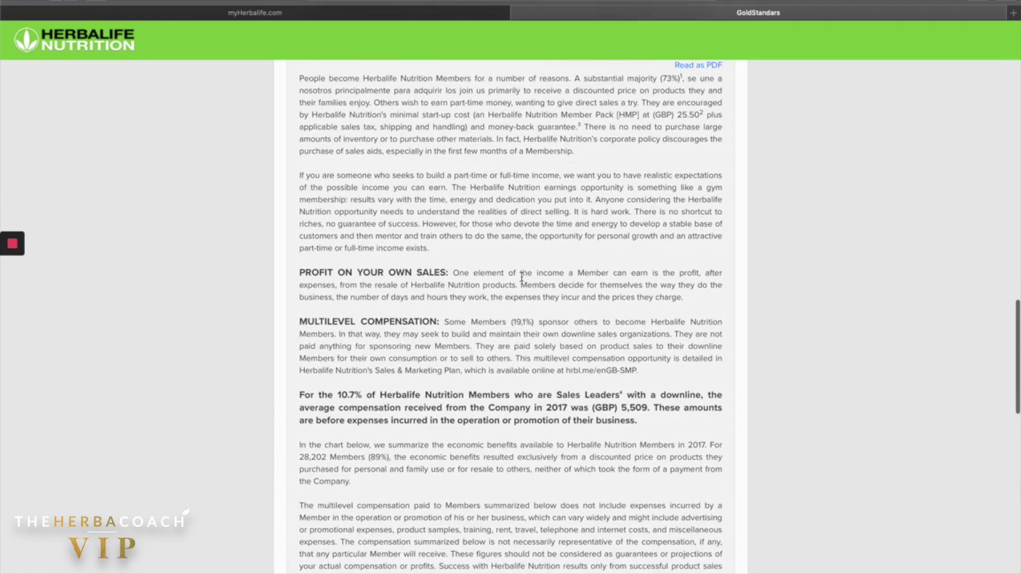
scroll(522, 279, down, 6)
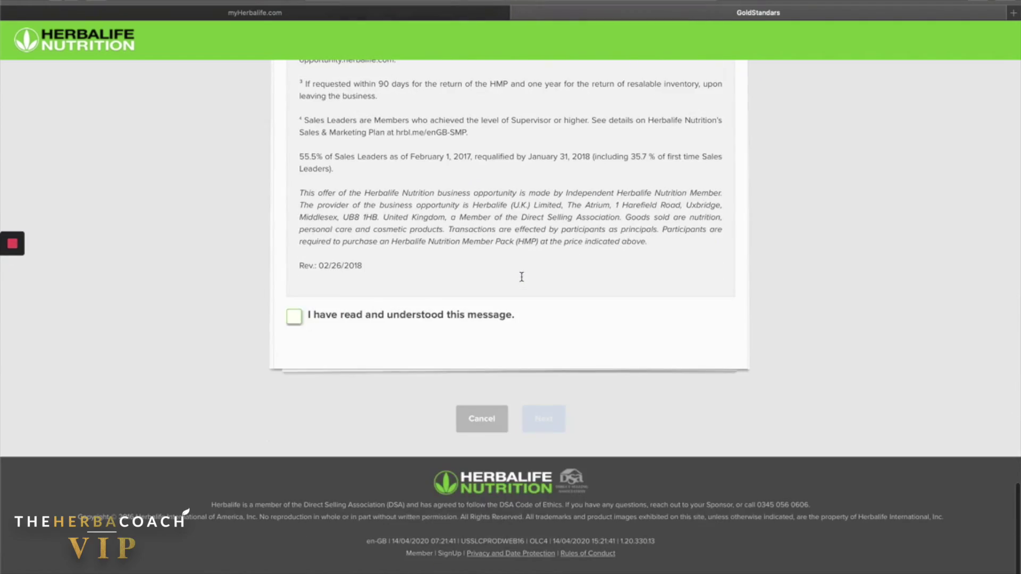
scroll(521, 281, up, 5)
scroll(253, 395, down, 2)
click(293, 451)
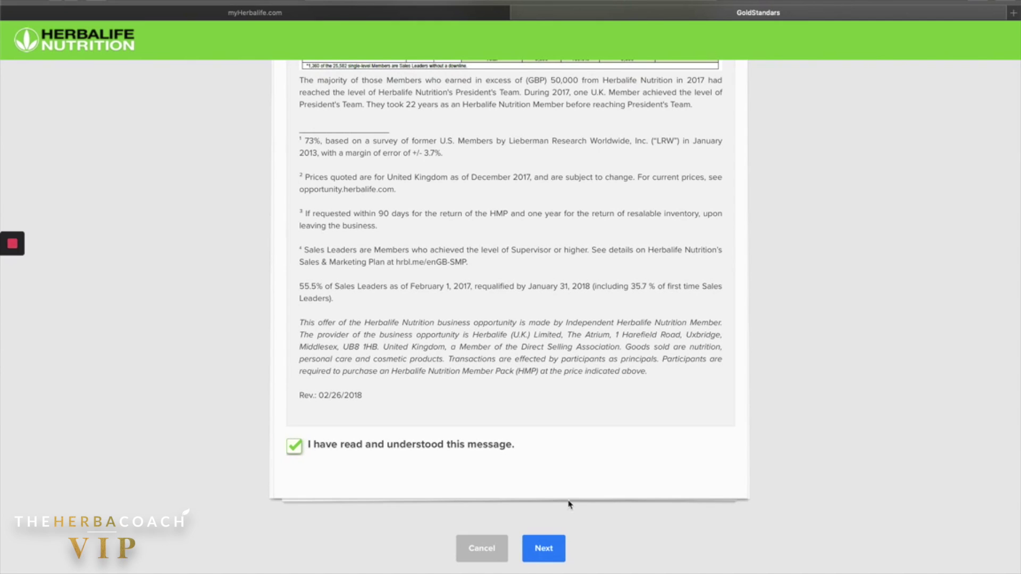
click(543, 553)
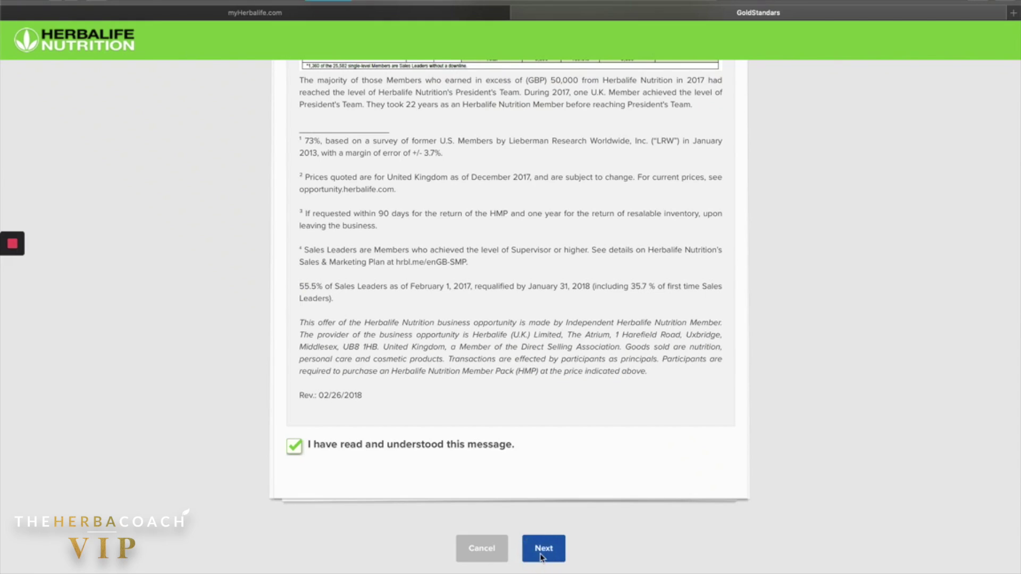
scroll(472, 386, down, 5)
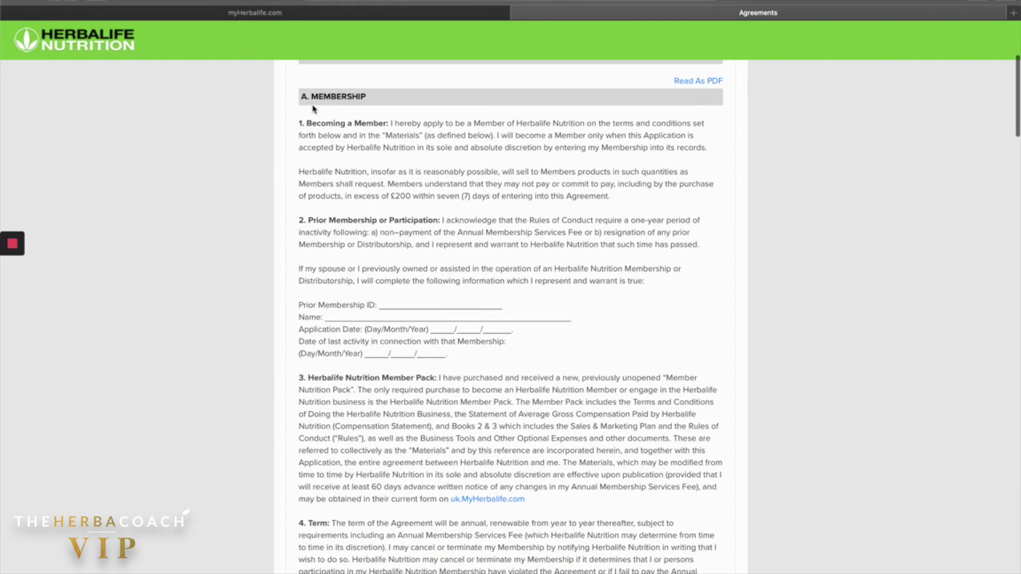
Tick 'I agree' on the Membership Agreement, accept the 14-day withdrawal-rights notice, and continue.
scroll(467, 271, down, 6)
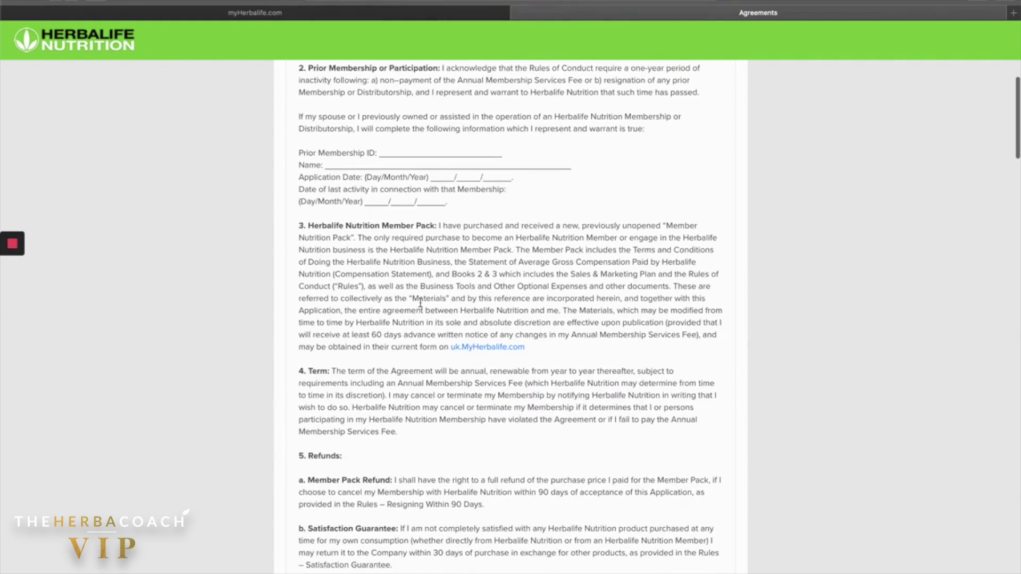
scroll(420, 303, down, 10)
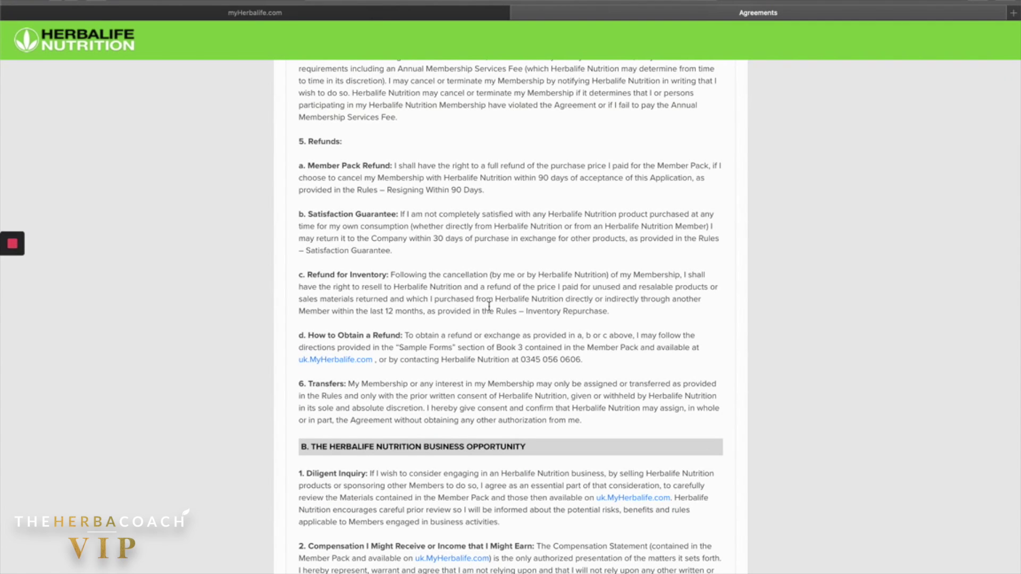
scroll(489, 307, down, 8)
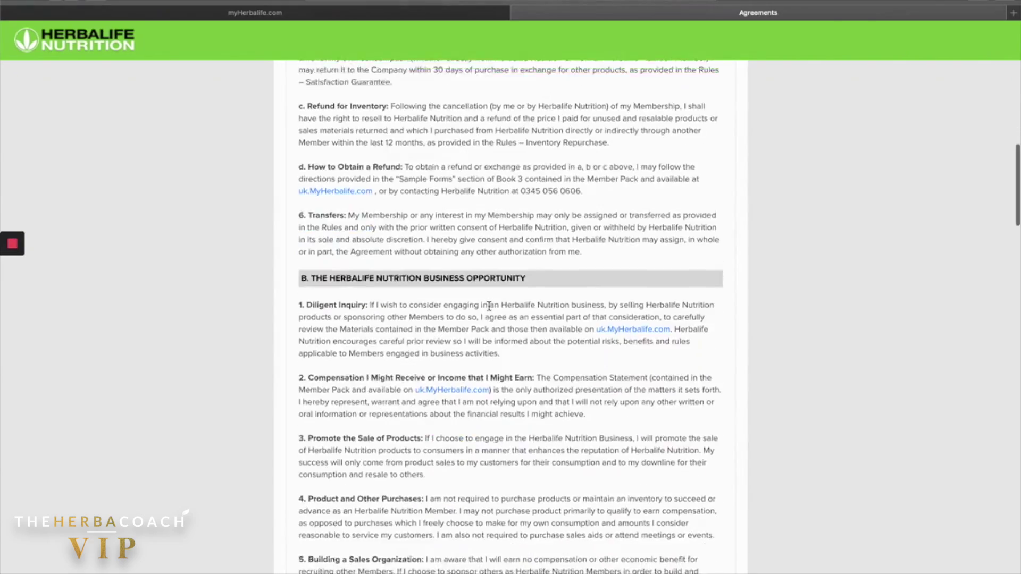
scroll(489, 306, down, 18)
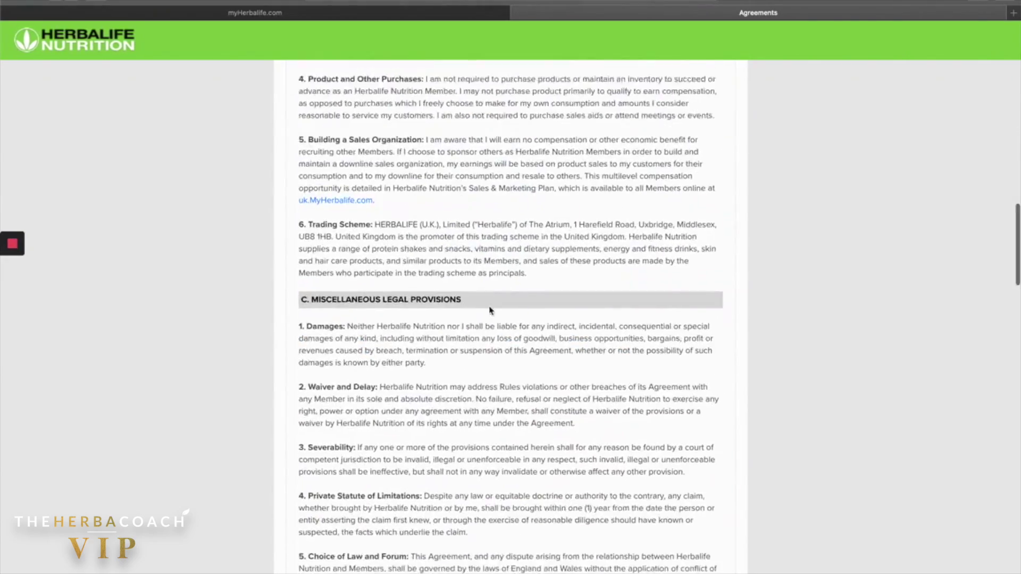
scroll(489, 307, down, 18)
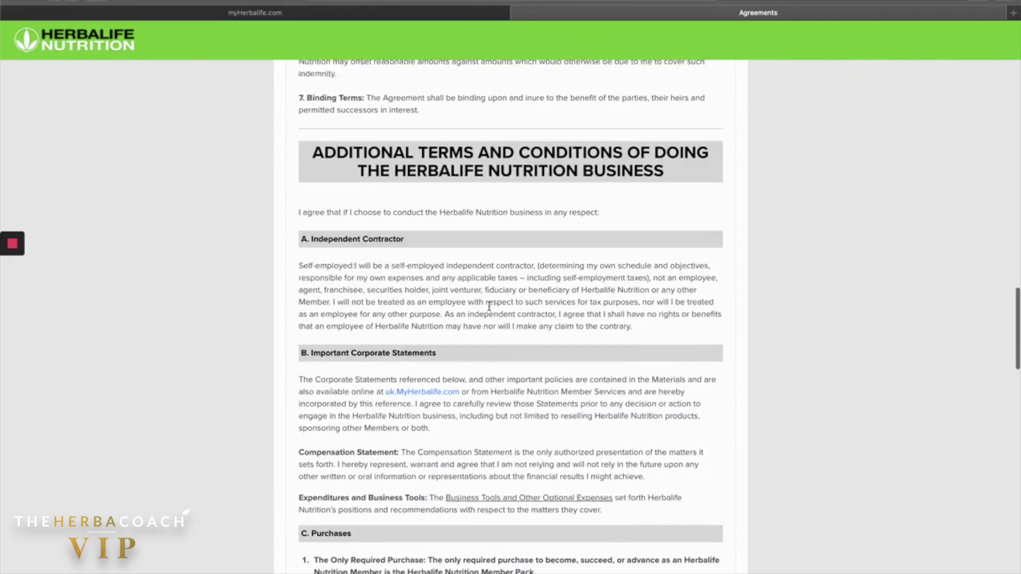
scroll(489, 307, down, 20)
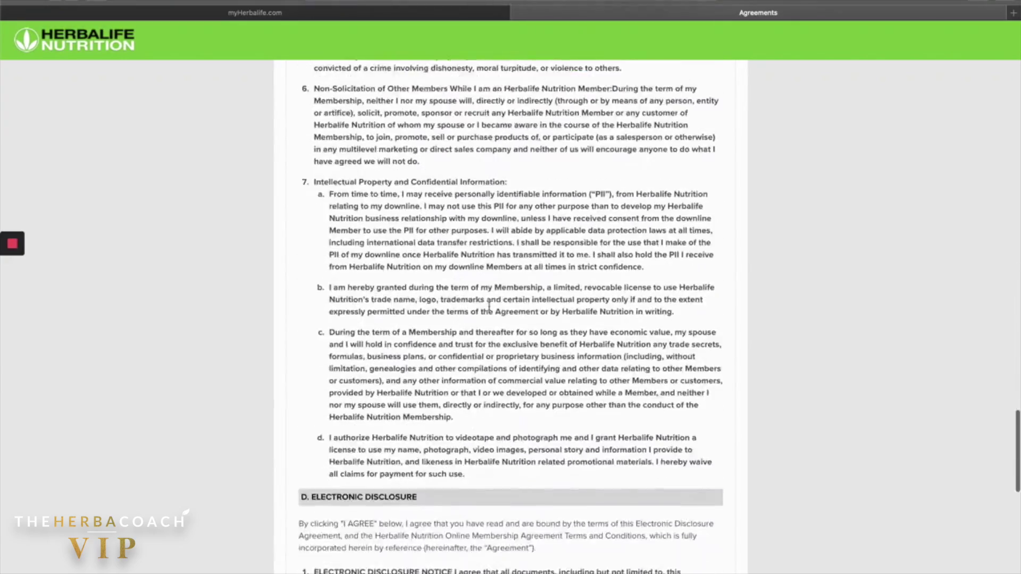
scroll(488, 306, down, 20)
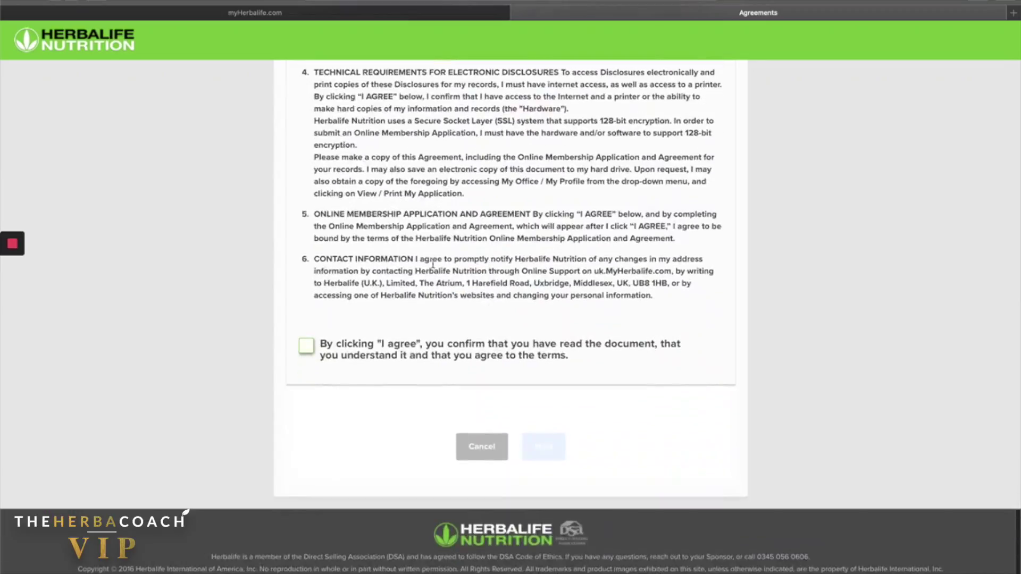
click(307, 347)
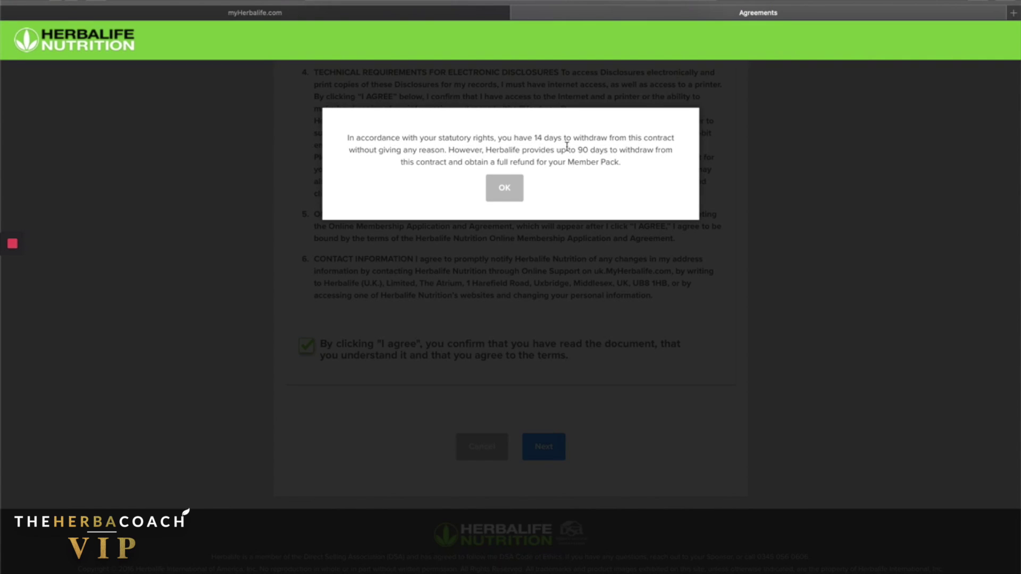
click(504, 187)
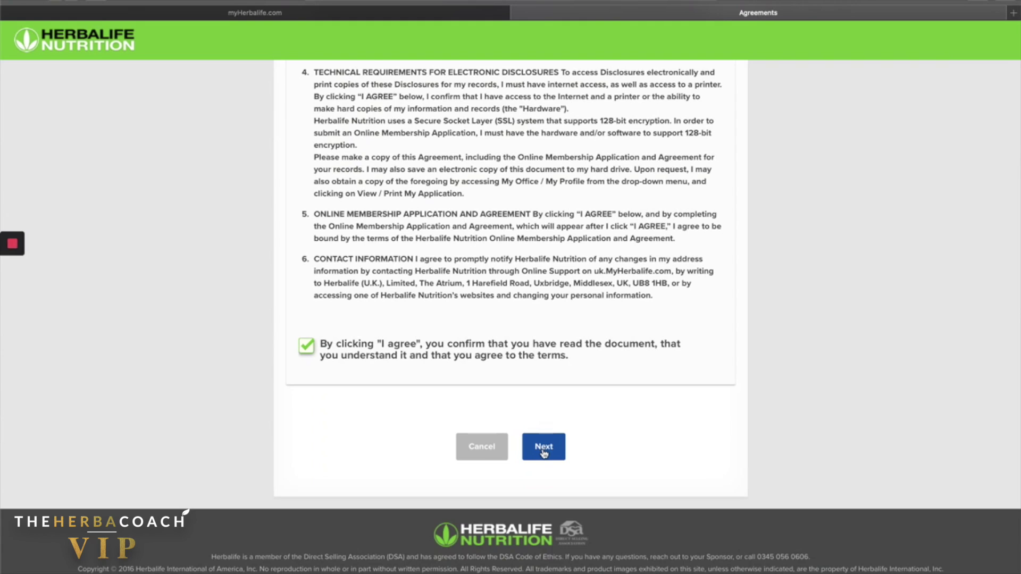
click(529, 449)
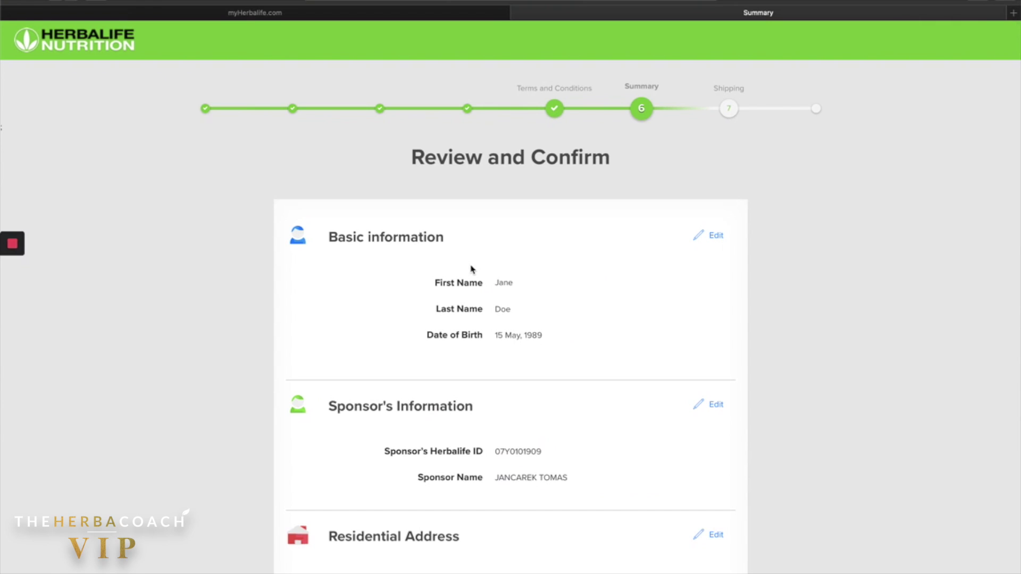
Review the summary, tick the applicant confirmation box with Member Pack left unticked, and continue.
scroll(535, 269, down, 1)
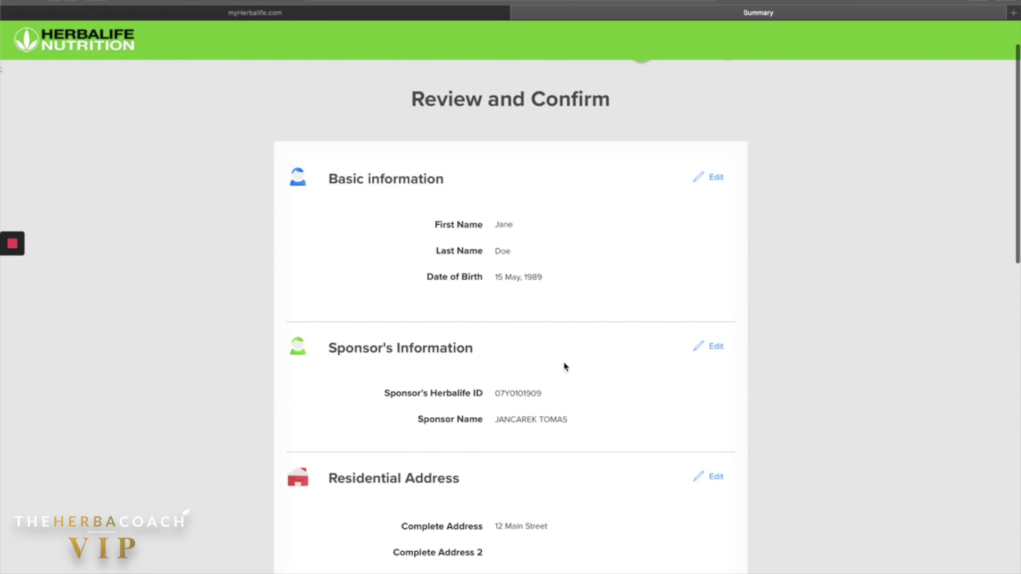
scroll(565, 365, down, 2)
scroll(565, 367, down, 1)
scroll(507, 391, down, 1)
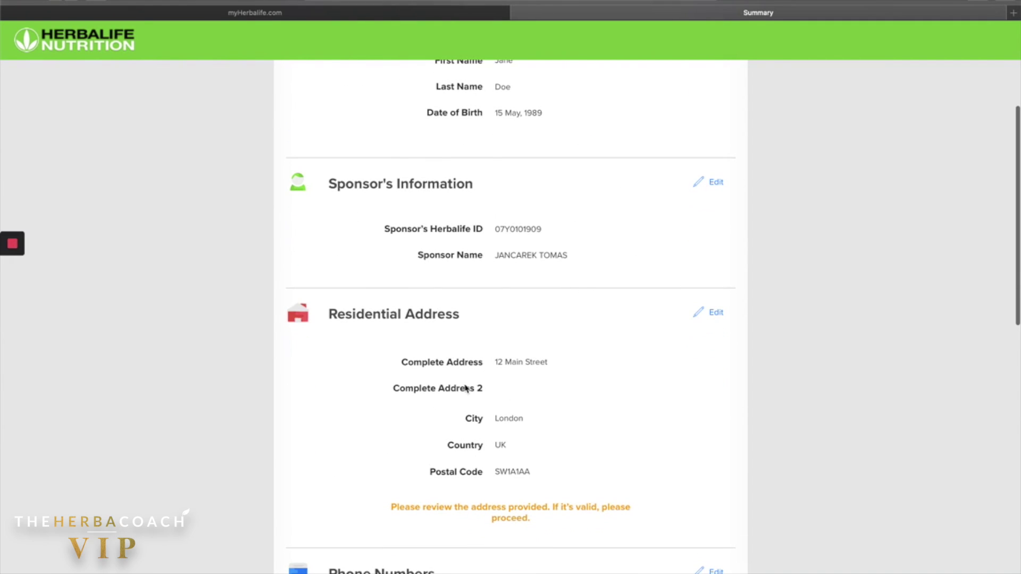
scroll(451, 378, down, 6)
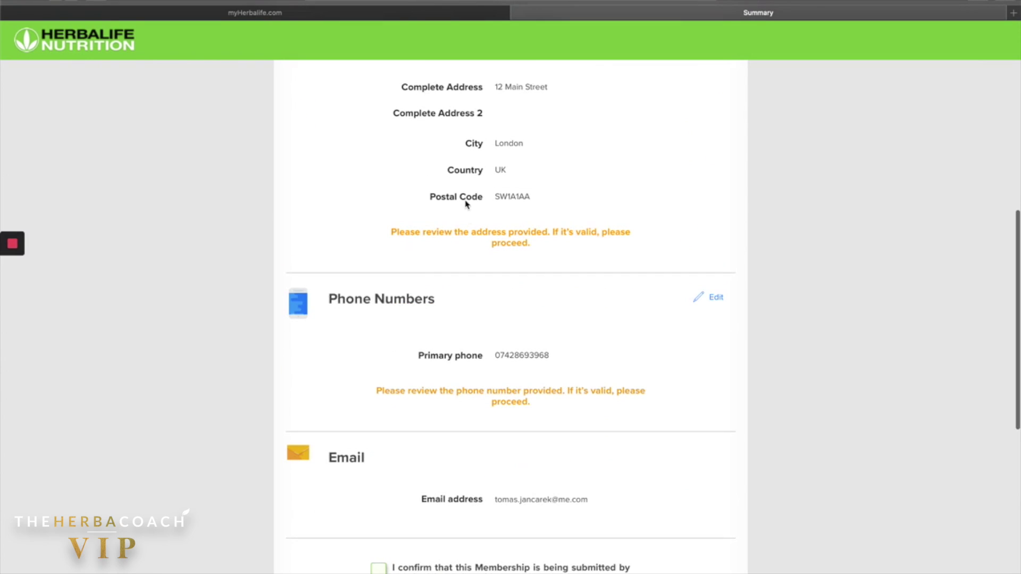
scroll(487, 342, up, 2)
scroll(403, 367, down, 7)
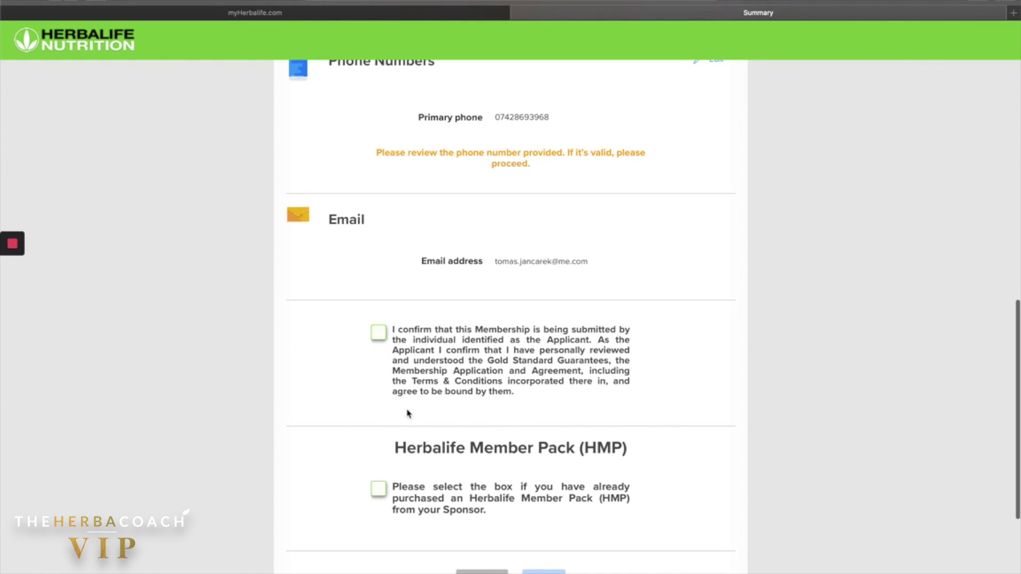
click(380, 340)
scroll(423, 439, down, 2)
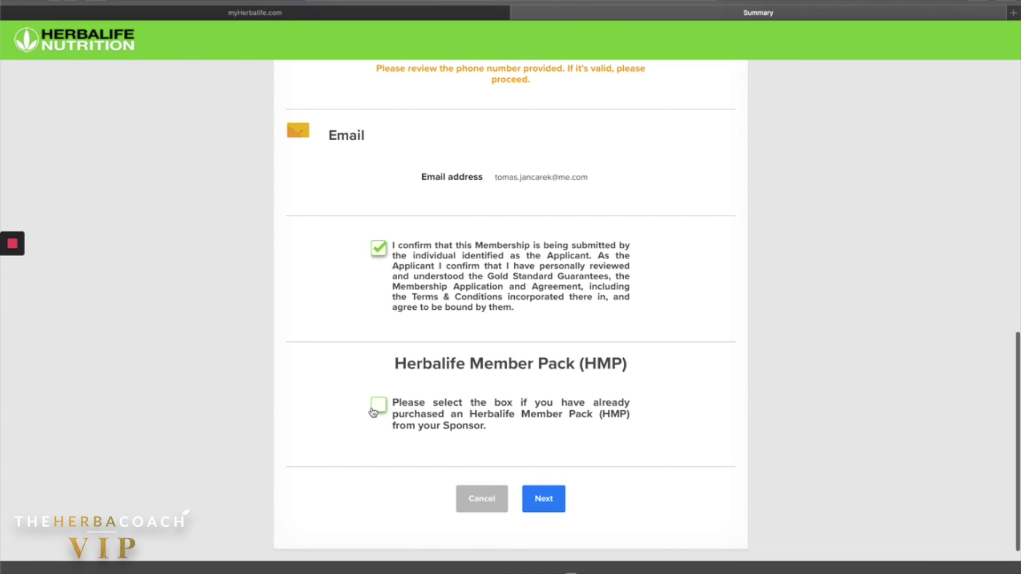
click(546, 506)
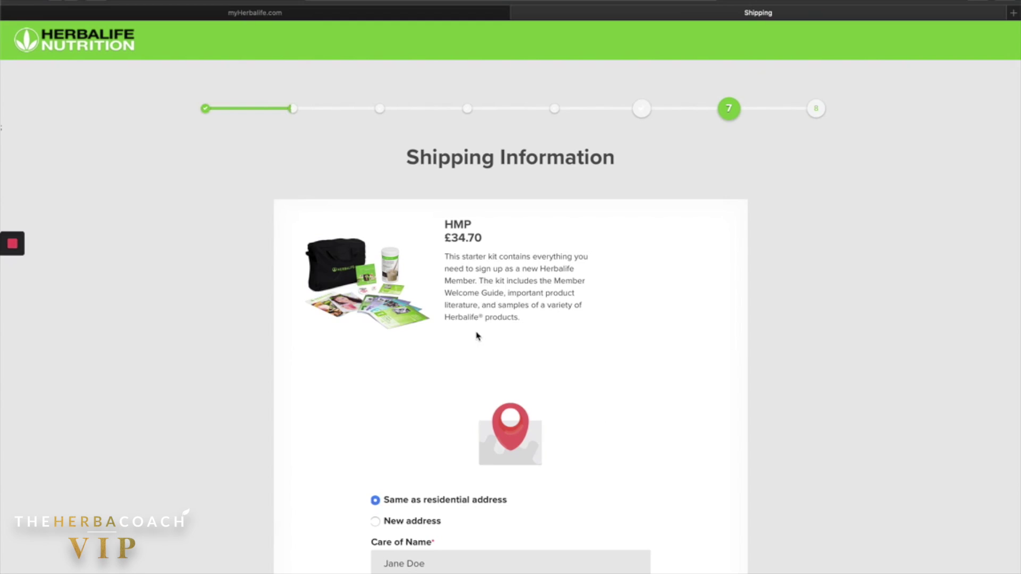
Keep 'Same as residential address' for shipping and proceed to Payment Information (total £42.28).
scroll(477, 336, down, 6)
scroll(477, 336, down, 2)
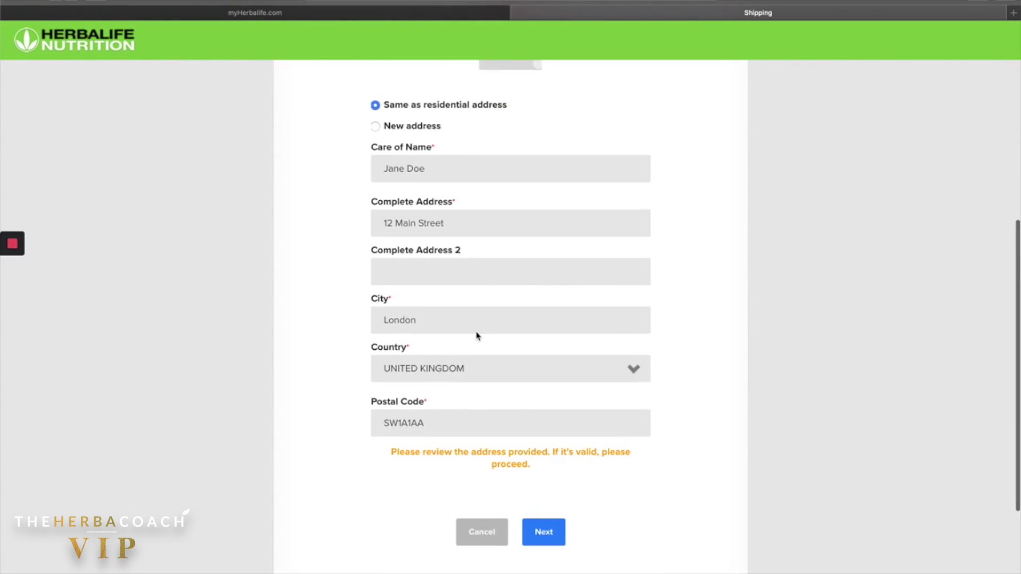
scroll(477, 336, up, 10)
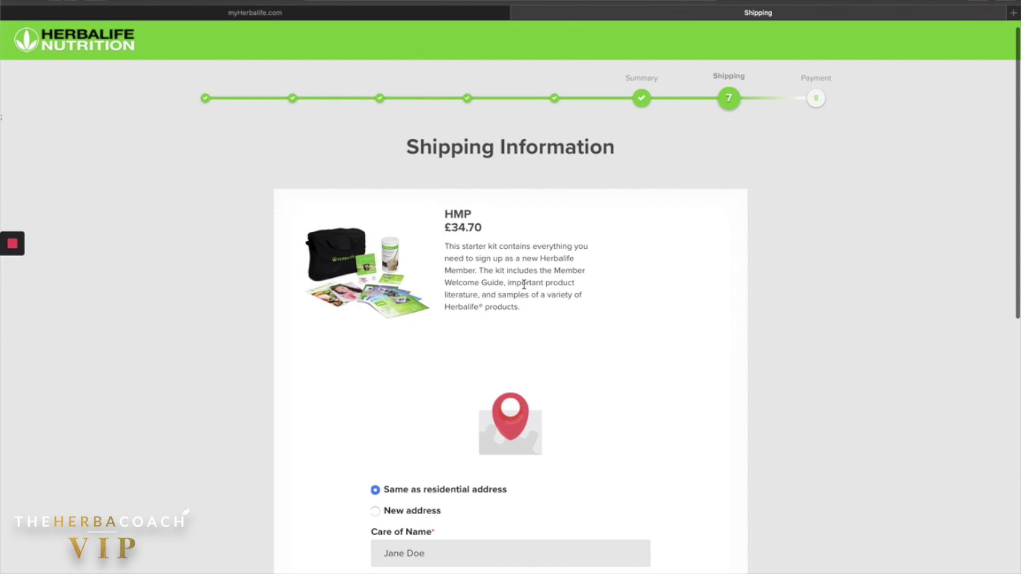
scroll(572, 319, down, 5)
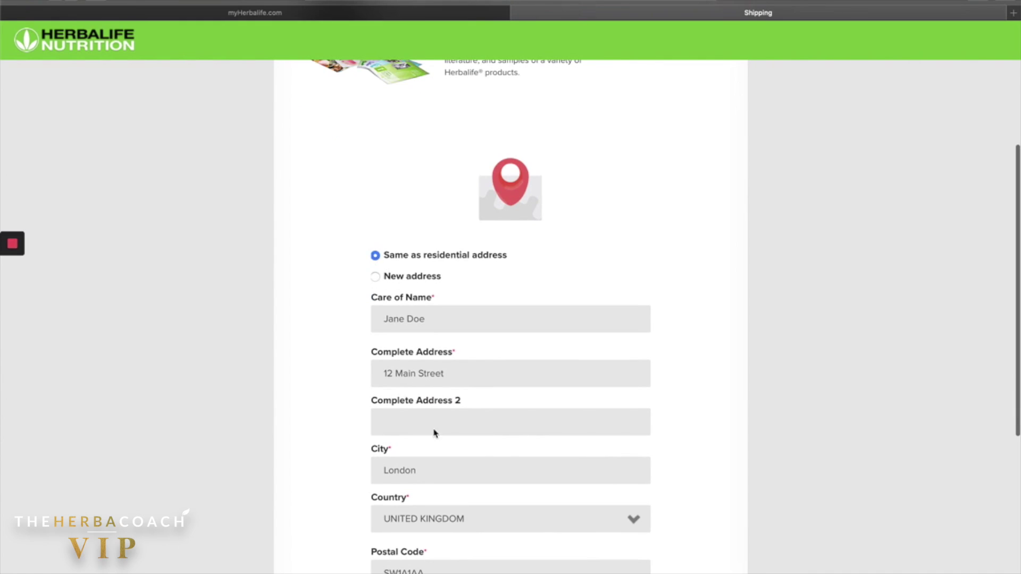
scroll(431, 426, down, 3)
click(540, 563)
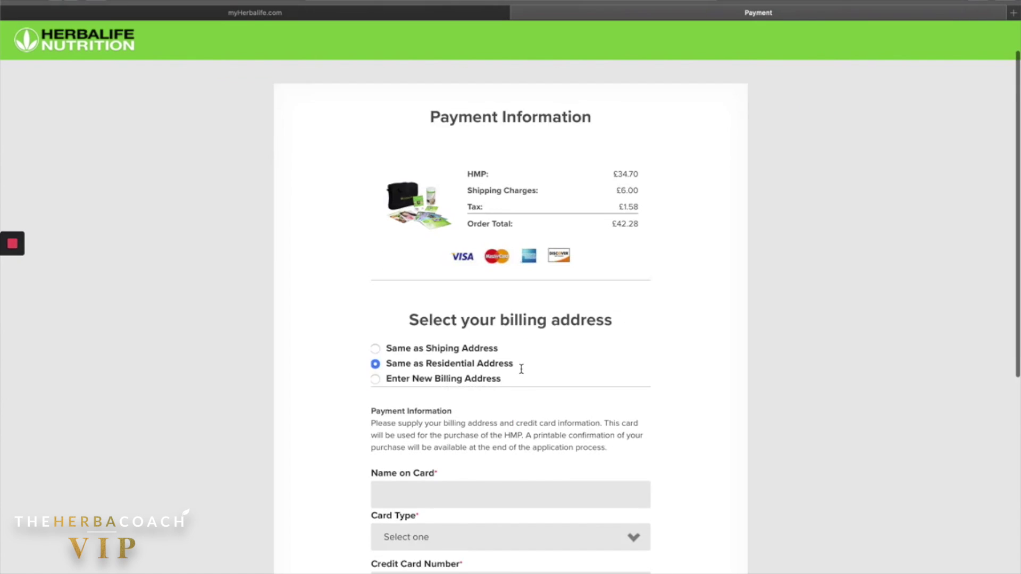
scroll(521, 369, down, 2)
scroll(623, 326, up, 1)
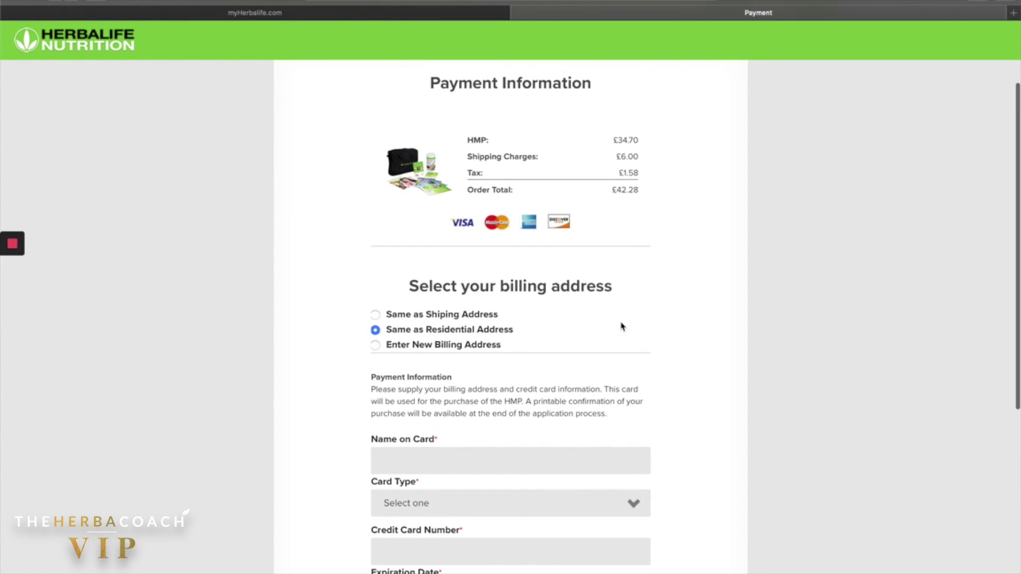
scroll(622, 326, up, 1)
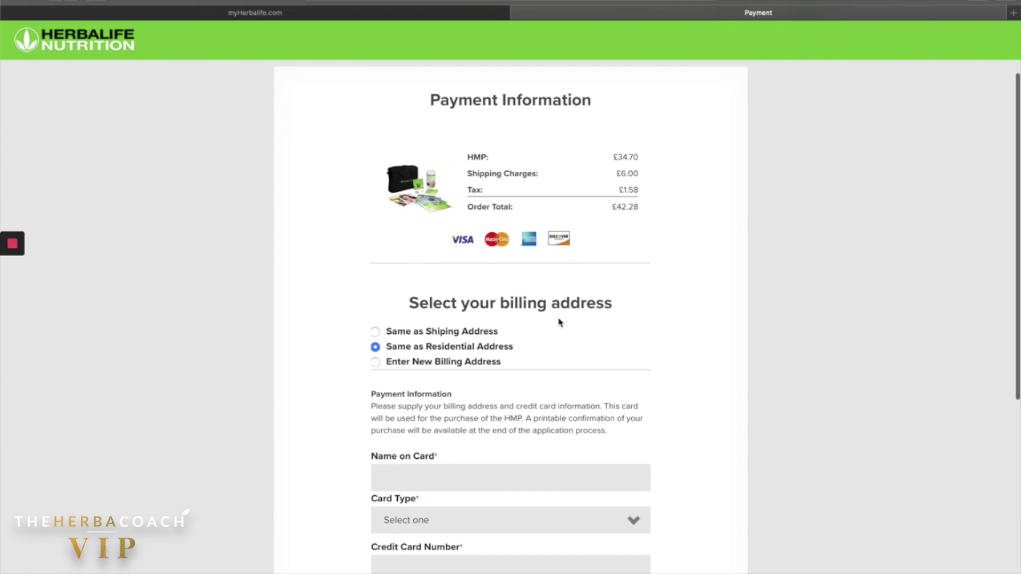
scroll(497, 375, down, 2)
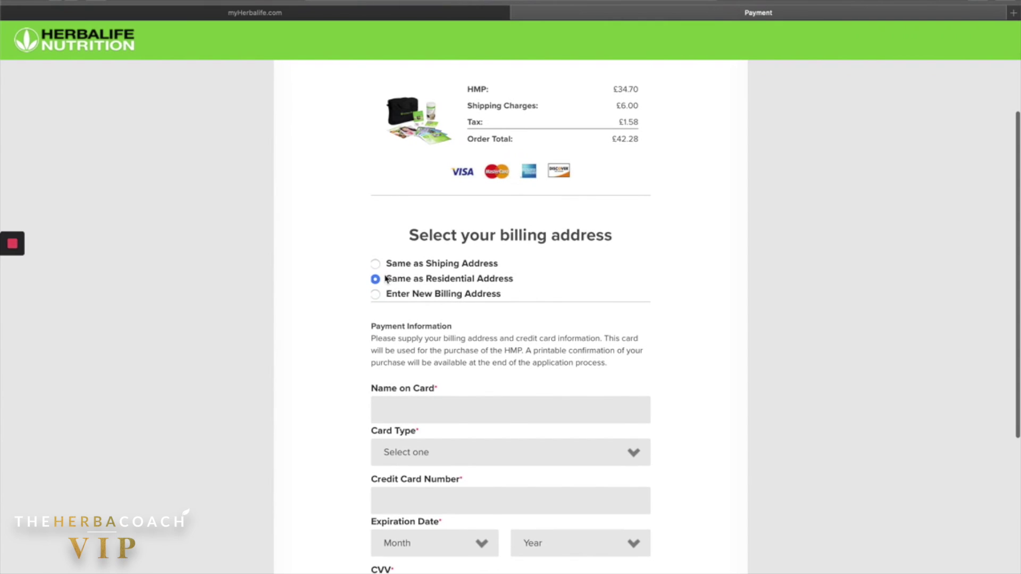
scroll(549, 302, down, 5)
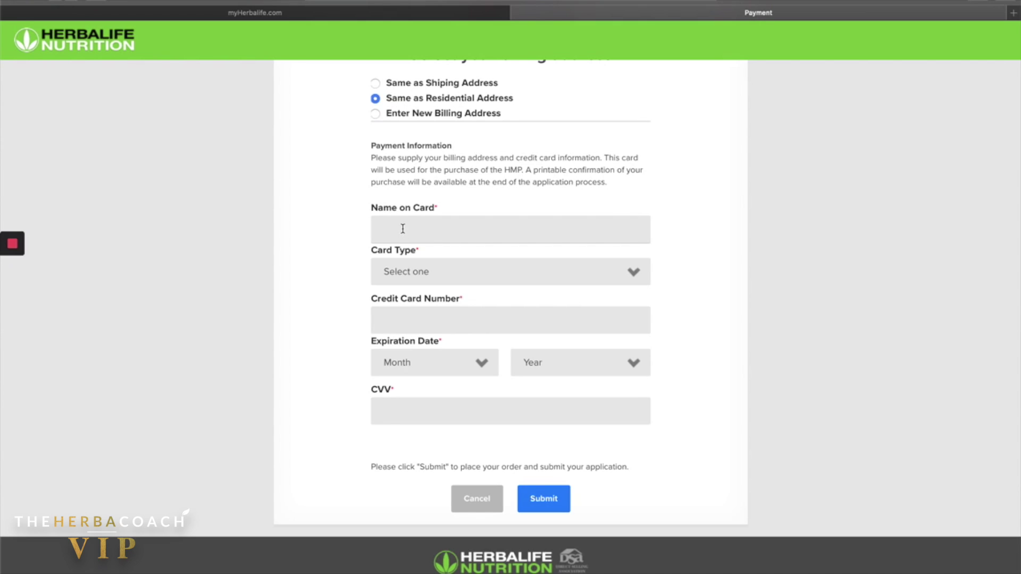
click(415, 312)
scroll(488, 242, up, 6)
scroll(544, 368, down, 3)
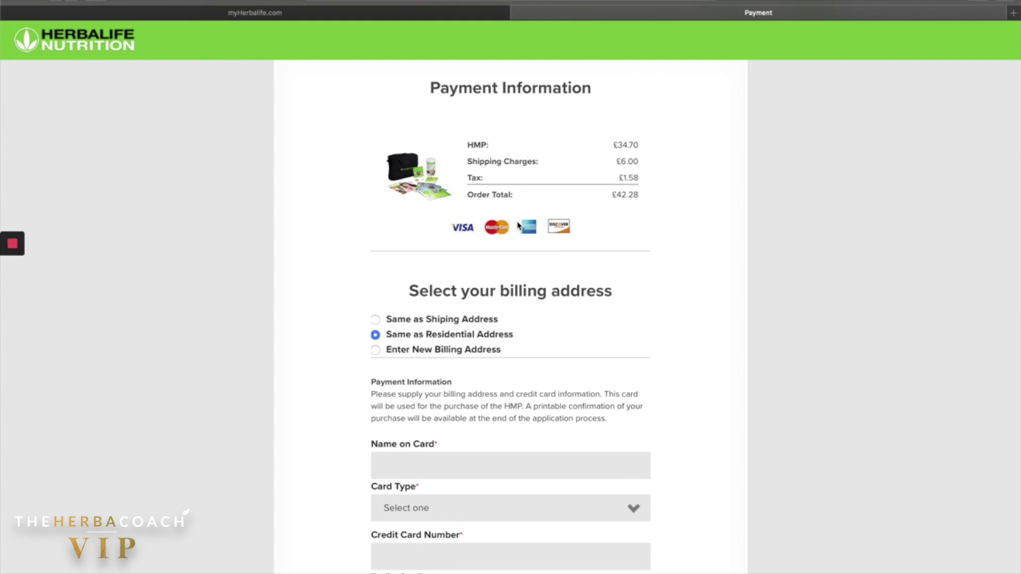
scroll(518, 226, down, 1)
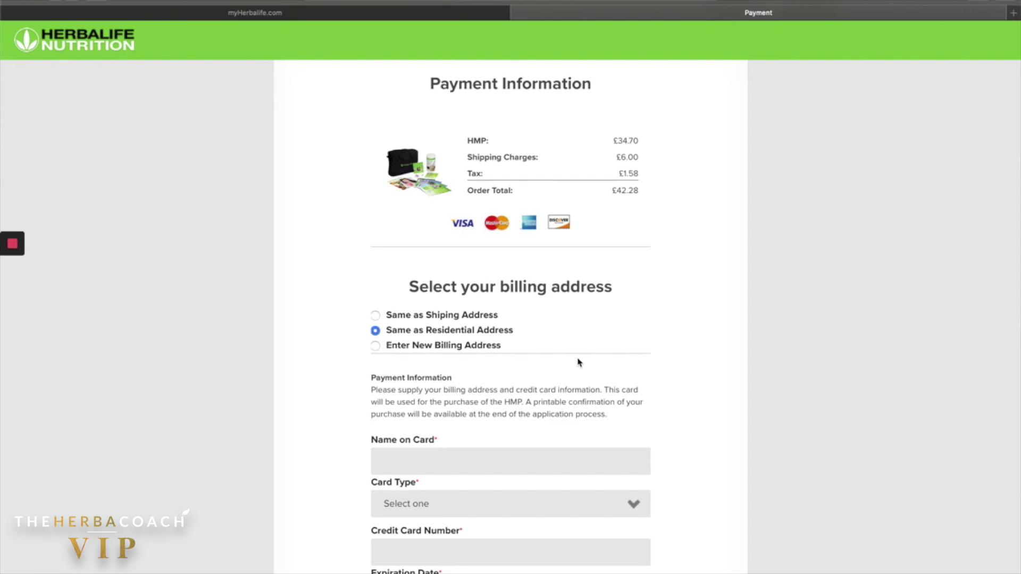
scroll(549, 290, down, 2)
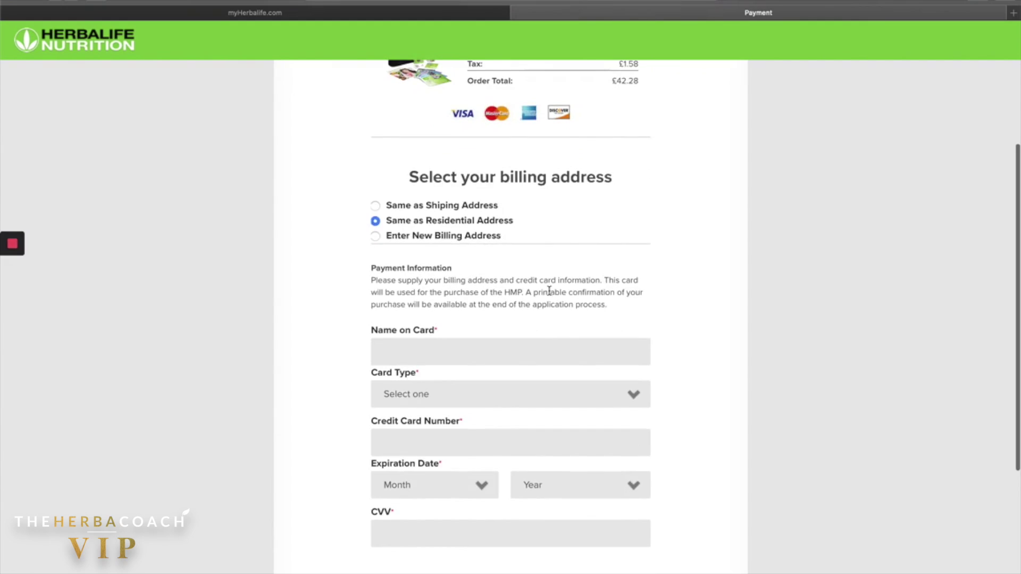
scroll(547, 292, up, 3)
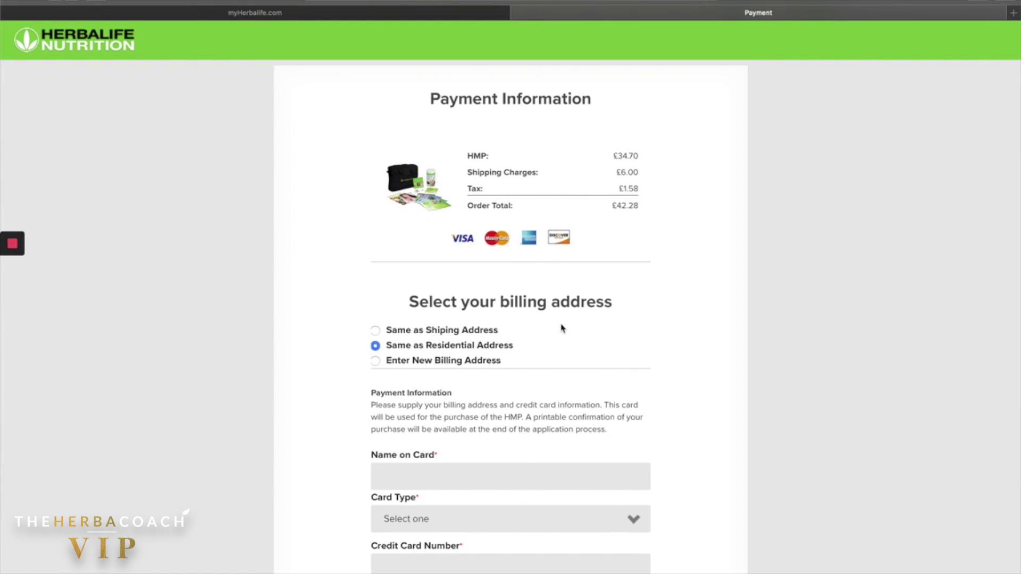
scroll(563, 329, down, 1)
scroll(562, 328, up, 1)
scroll(562, 328, down, 2)
scroll(563, 329, up, 1)
scroll(563, 329, up, 1)
scroll(562, 329, down, 1)
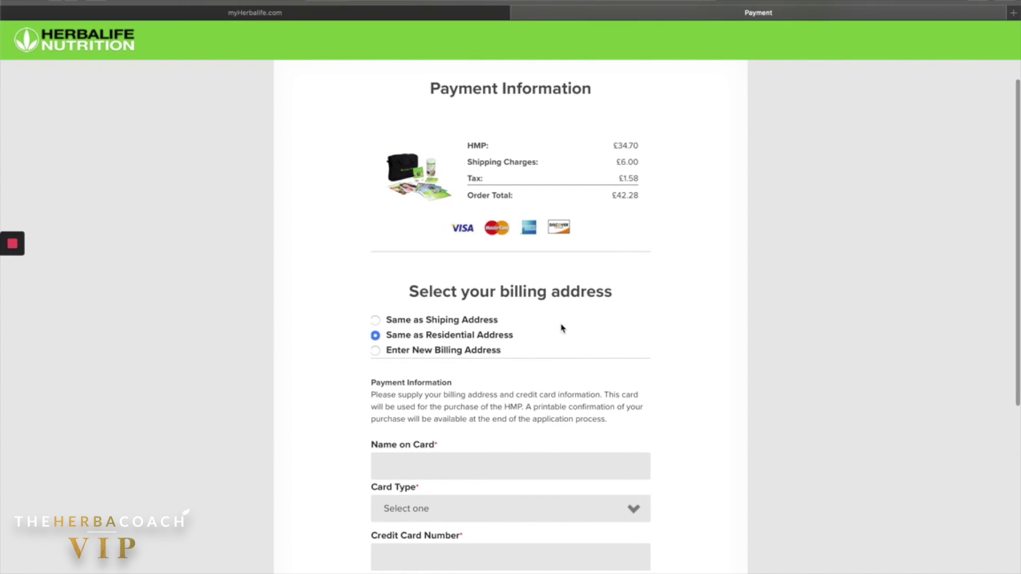
scroll(562, 329, down, 1)
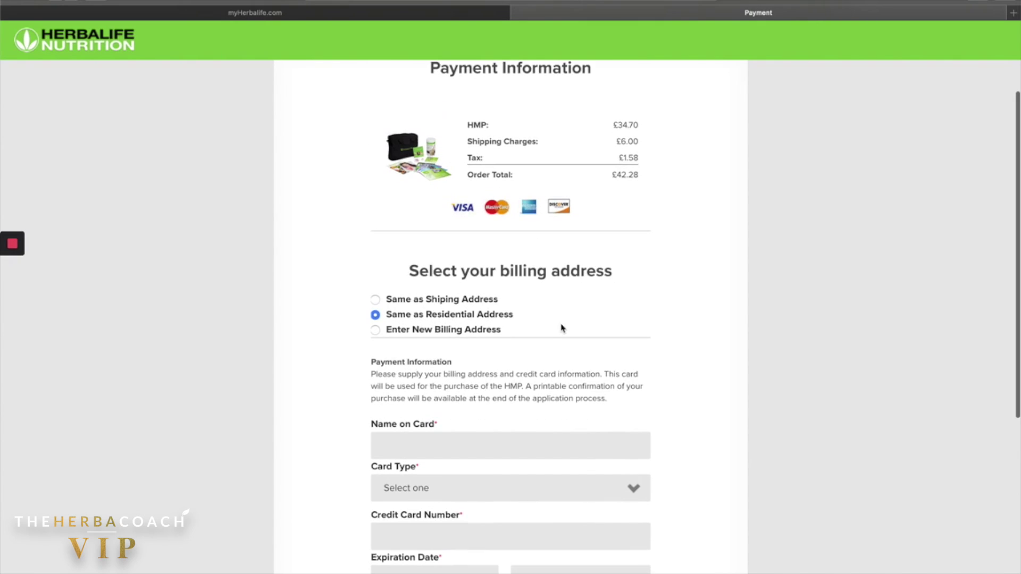